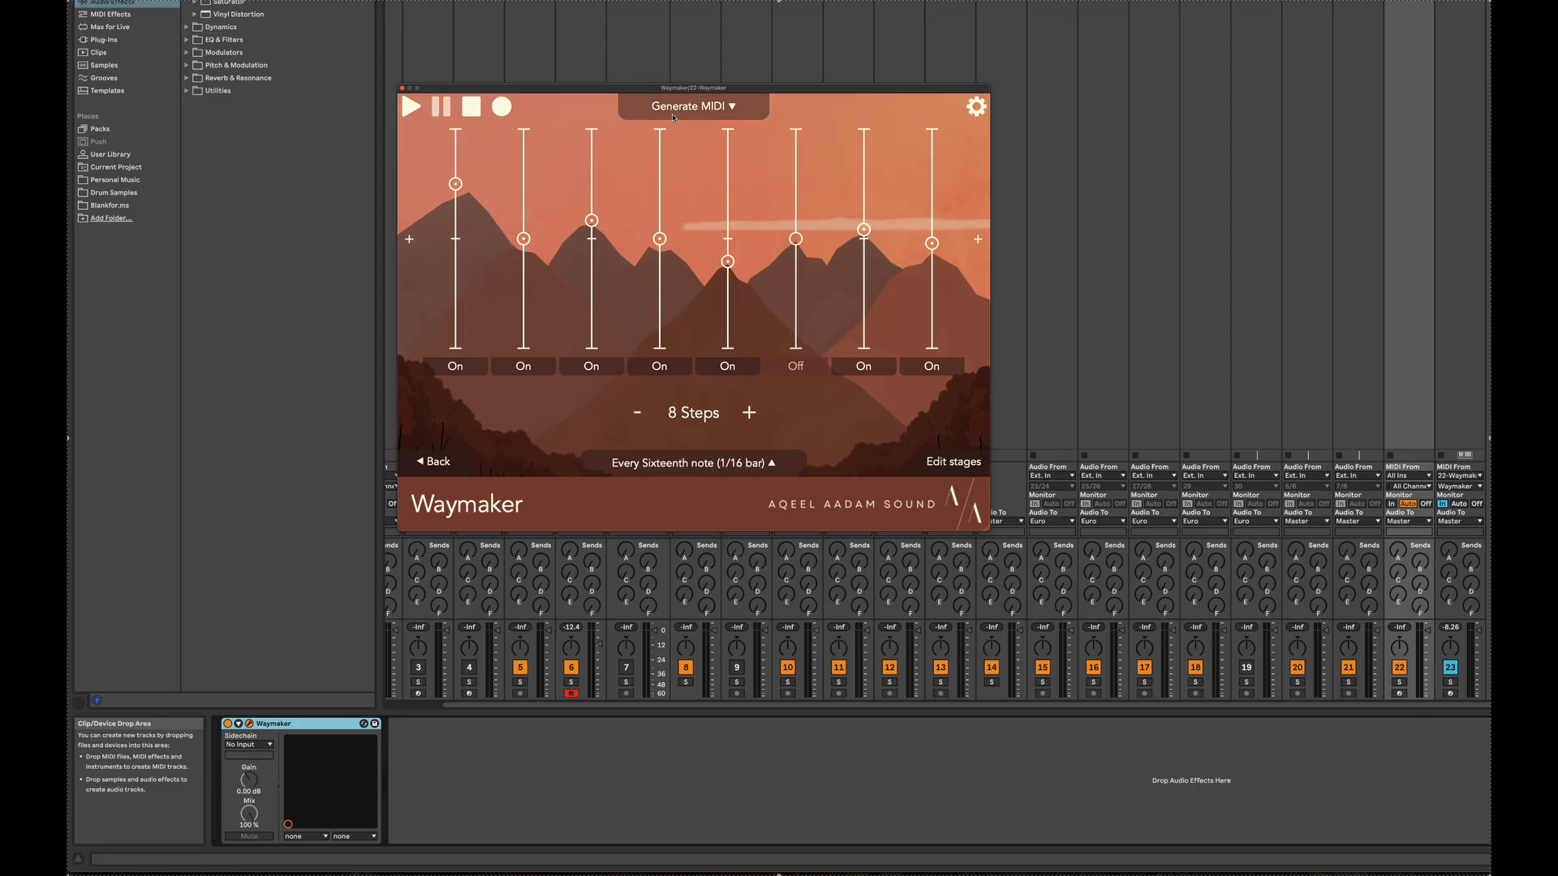
# Review the Generate MIDI mode's settings, and play back the eight-step sequence once
pyautogui.click(673, 113)
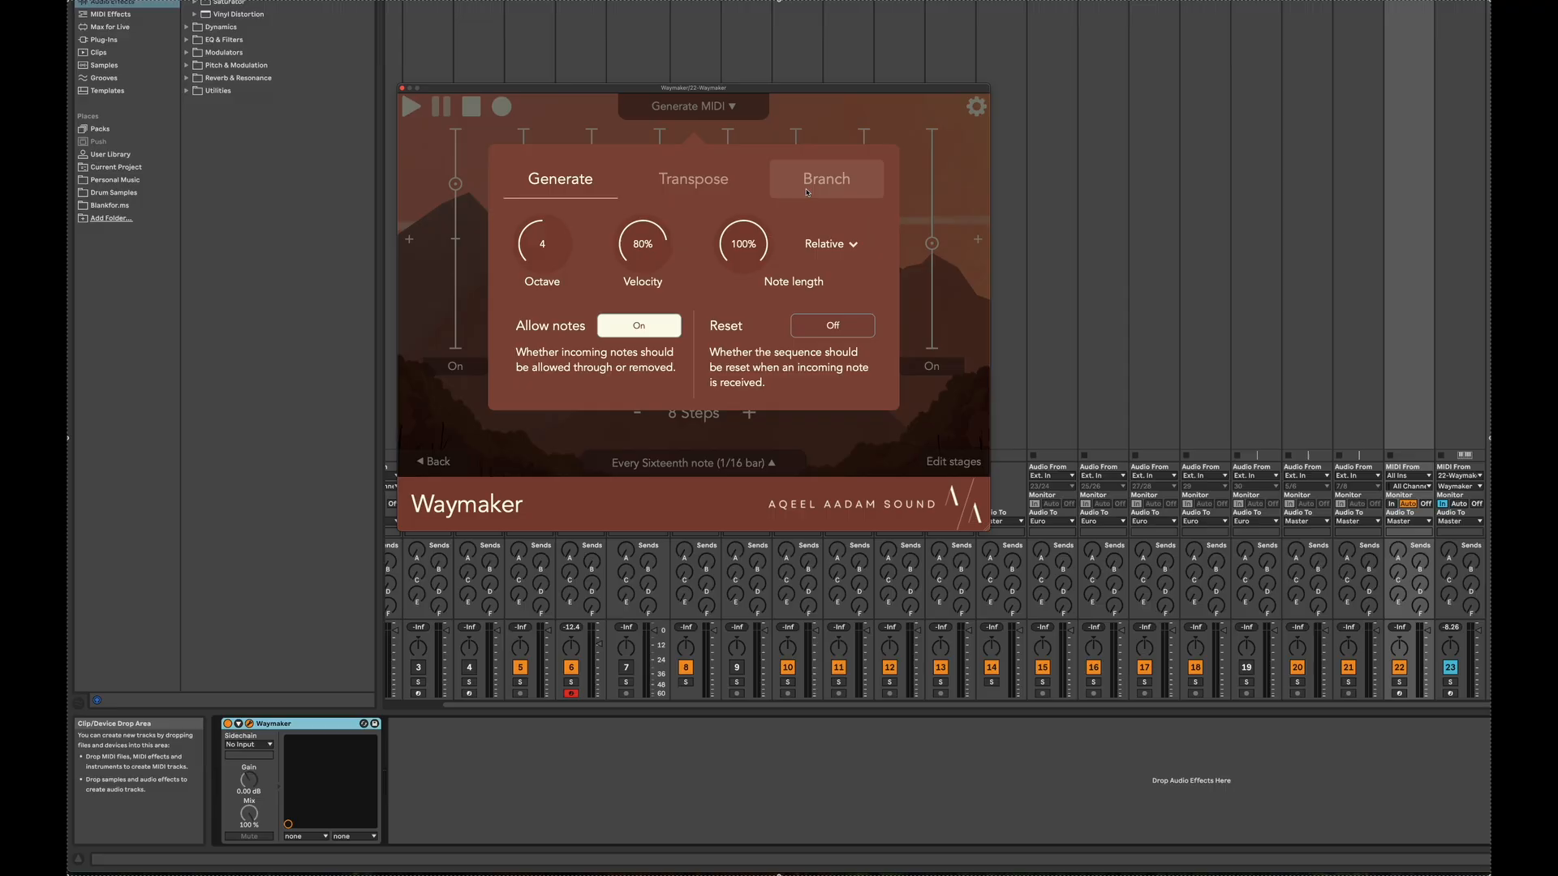
pyautogui.click(830, 110)
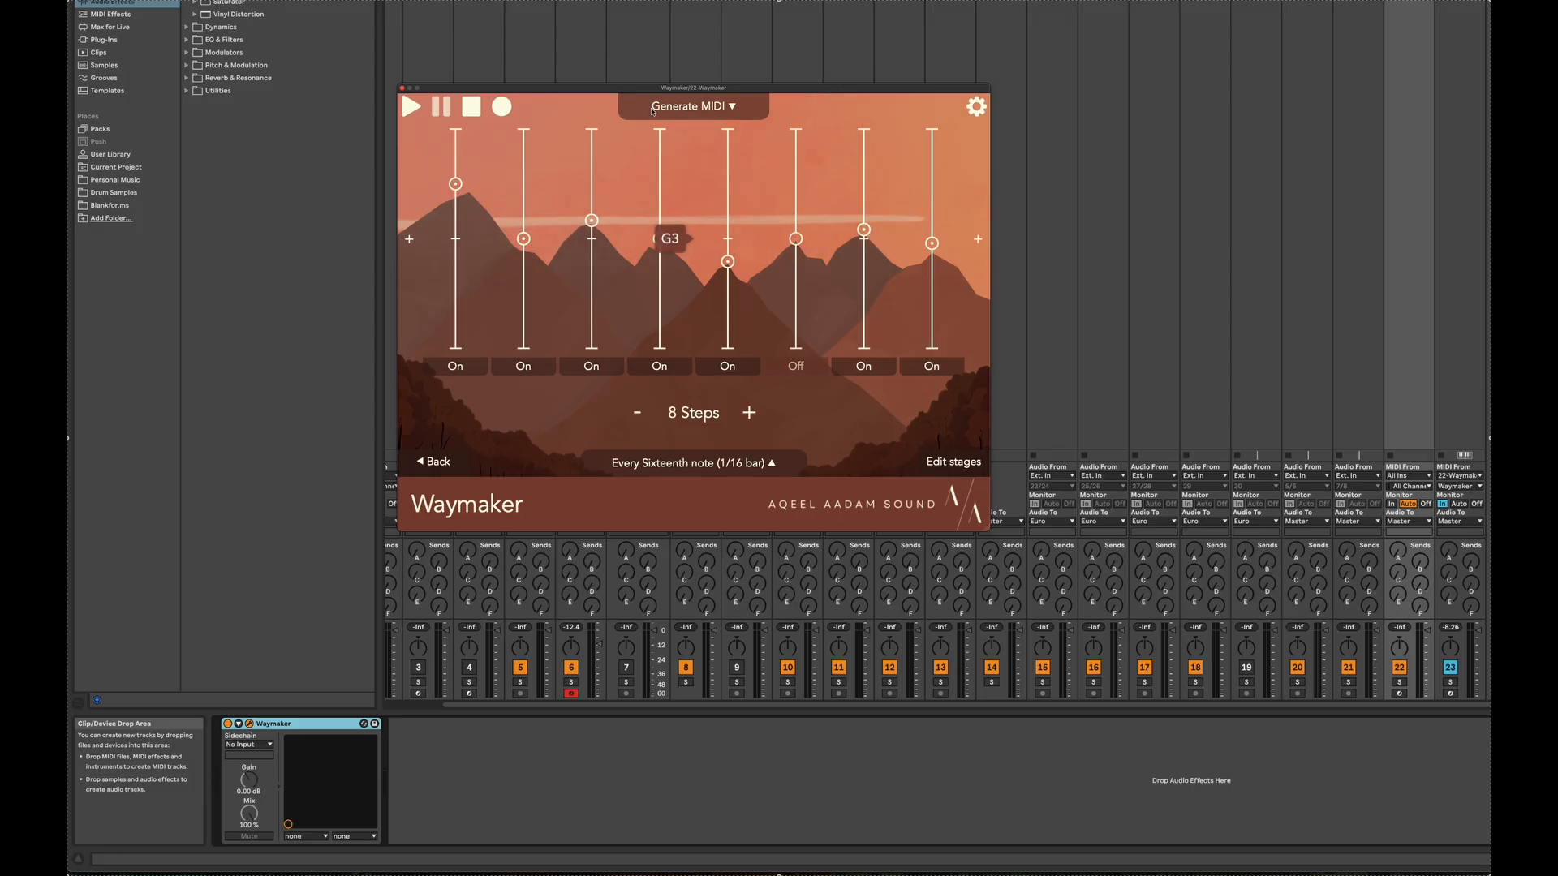
pyautogui.press('space')
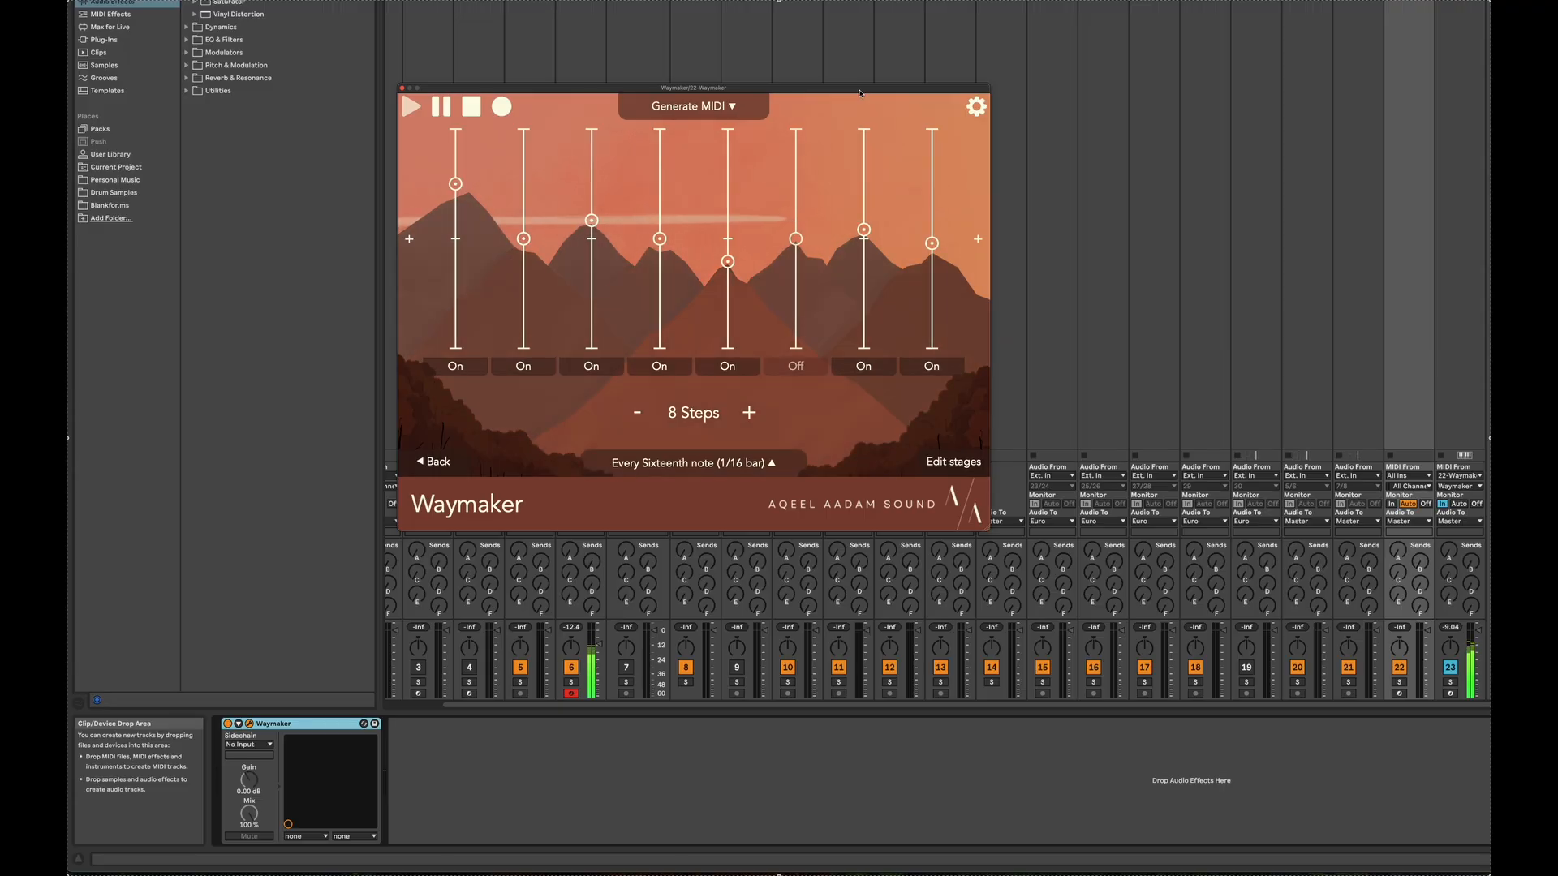
pyautogui.press('space')
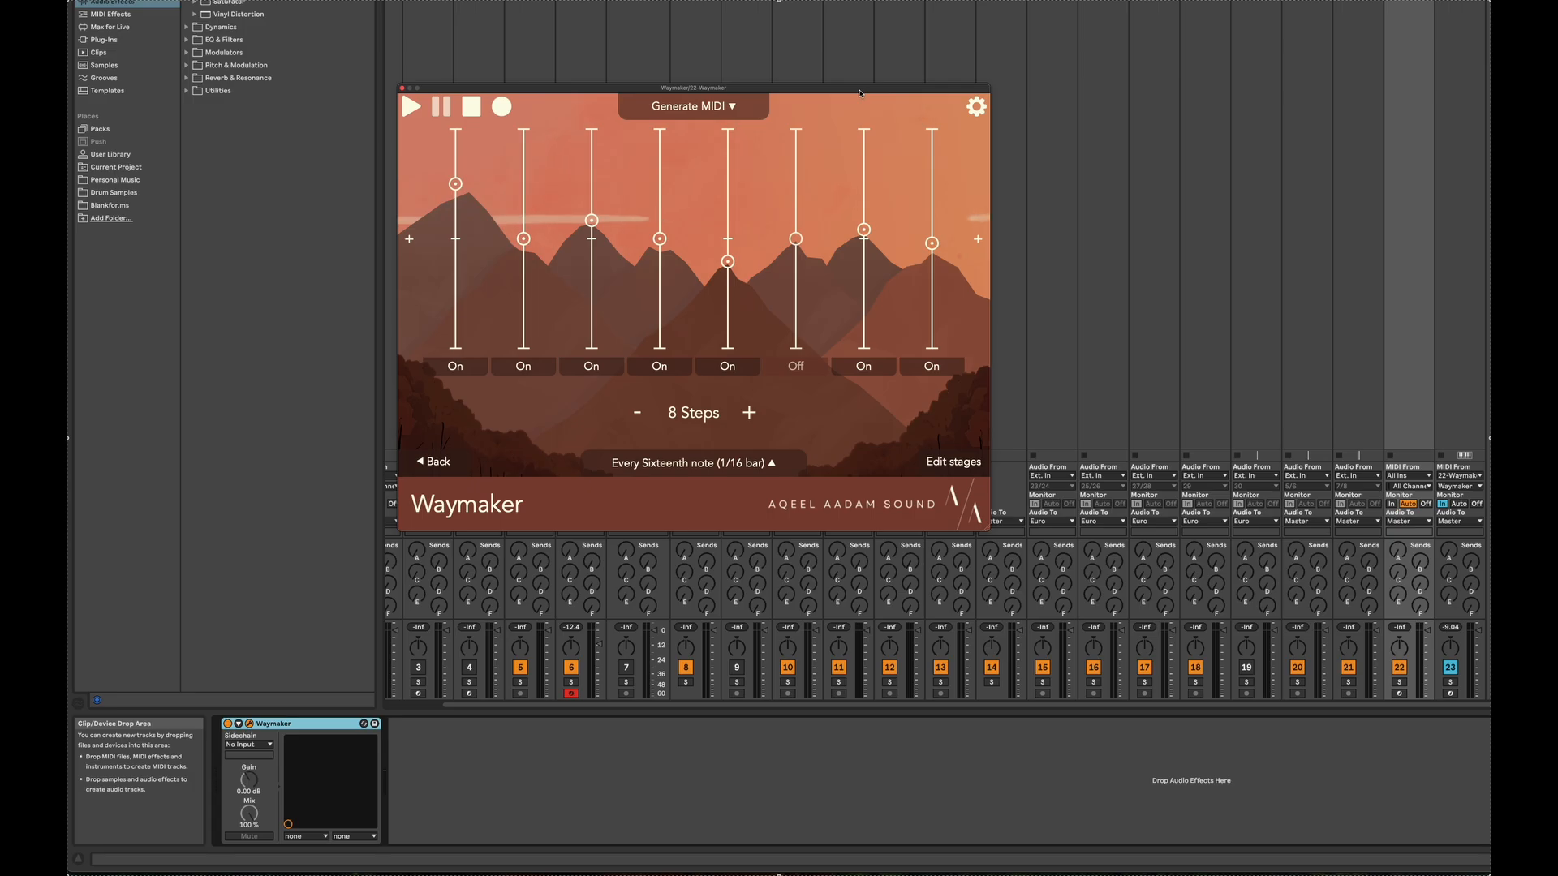
# Switch Waymaker's MIDI mode from Generate to Branch and close the mode settings
pyautogui.click(728, 114)
pyautogui.click(826, 179)
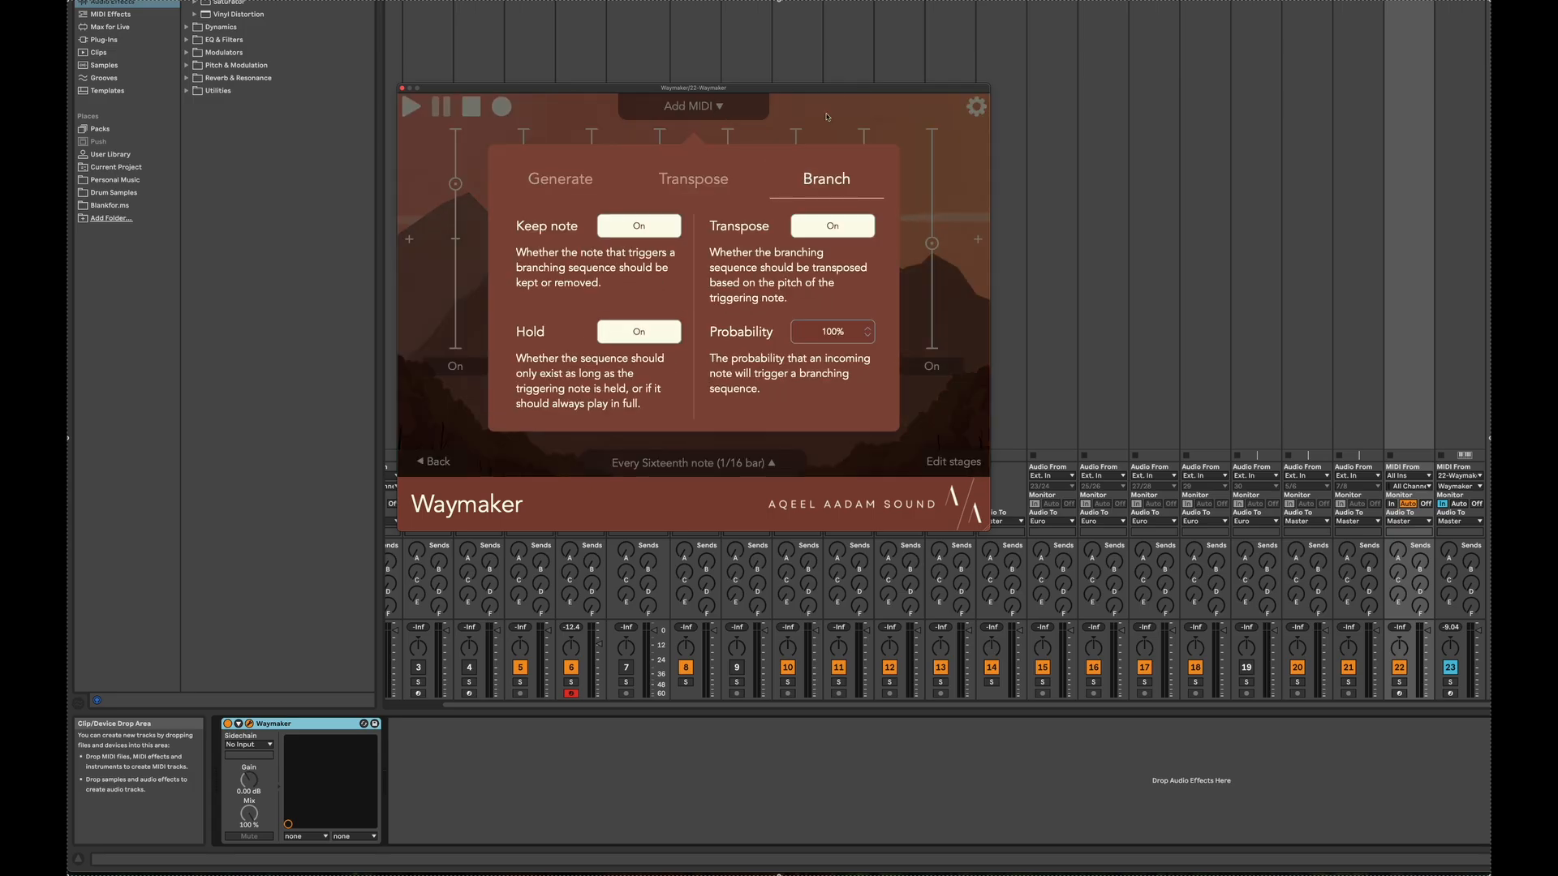
pyautogui.click(819, 108)
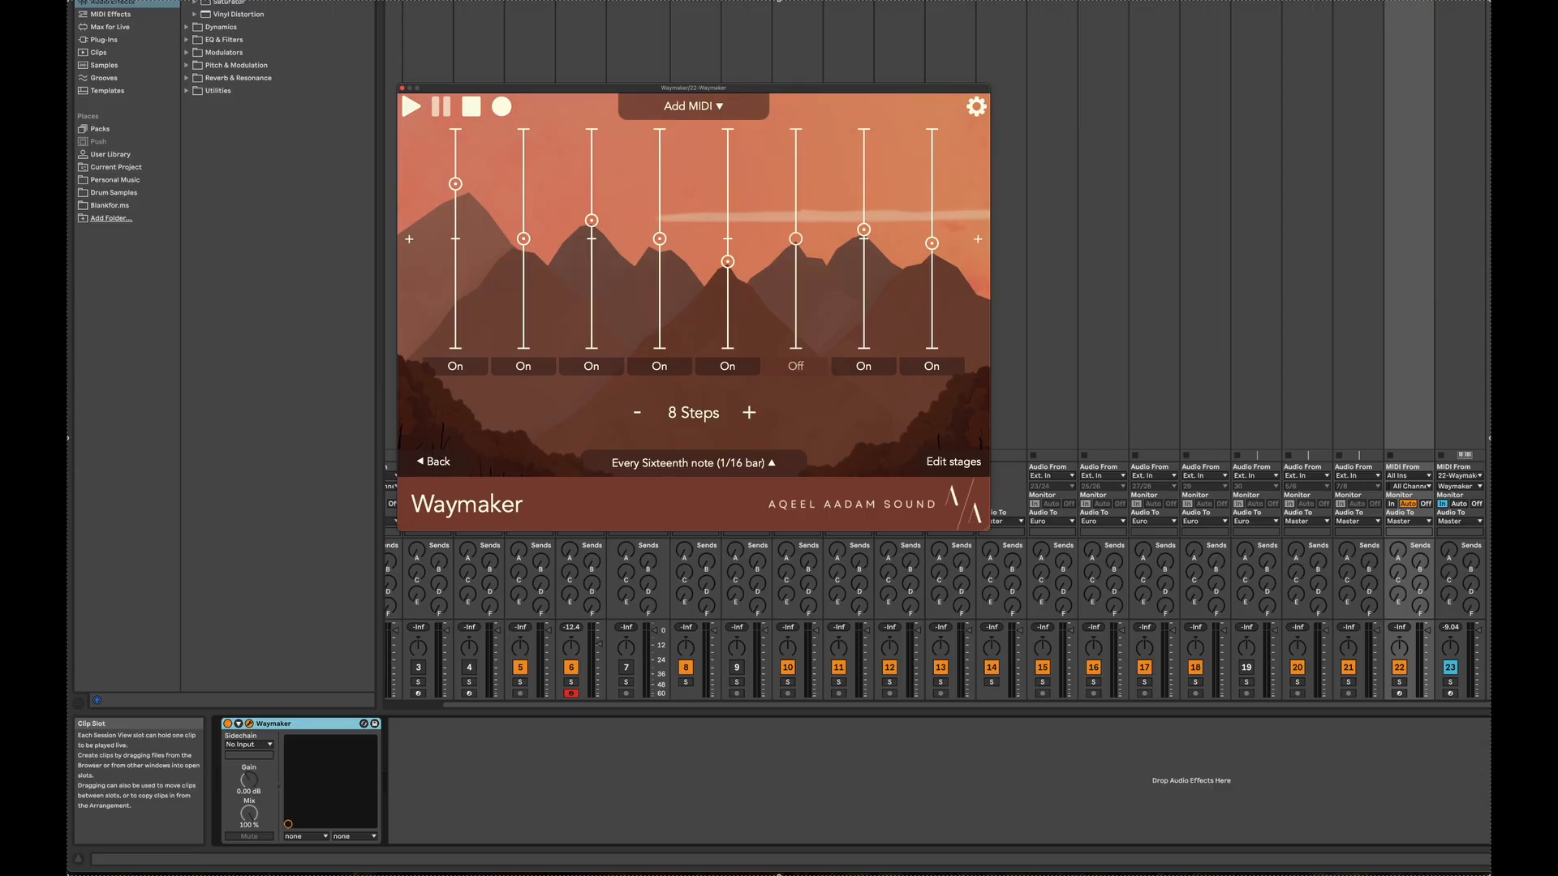
# Open the MIDI clip in the note editor and enlarge the view around its three C3 notes
pyautogui.doubleClick(1408, 3)
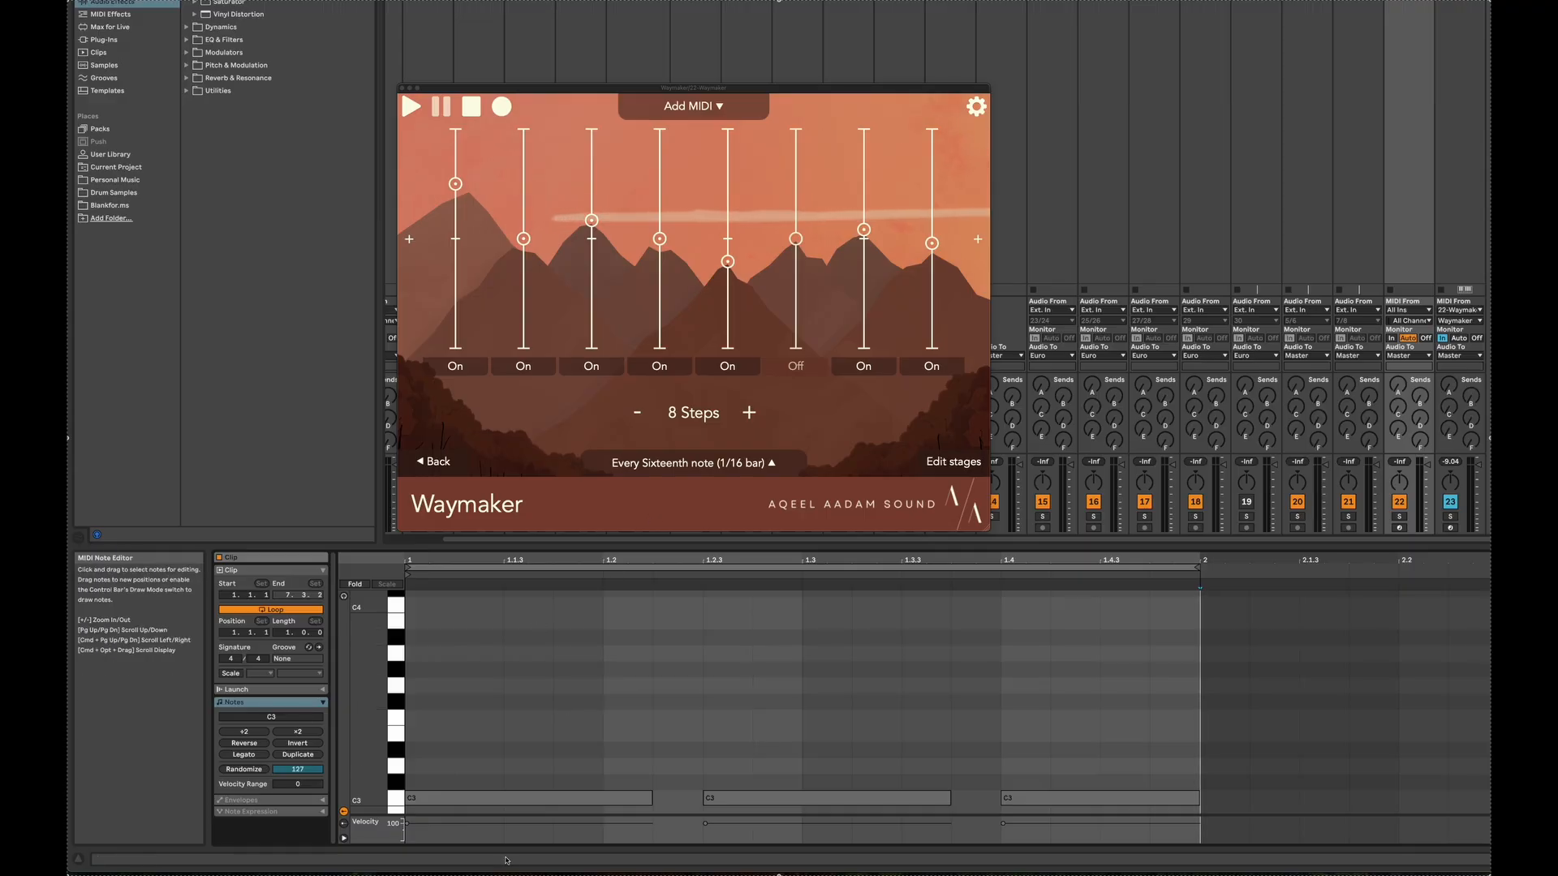
pyautogui.scroll(-3, 473, 761)
pyautogui.scroll(-1, 473, 761)
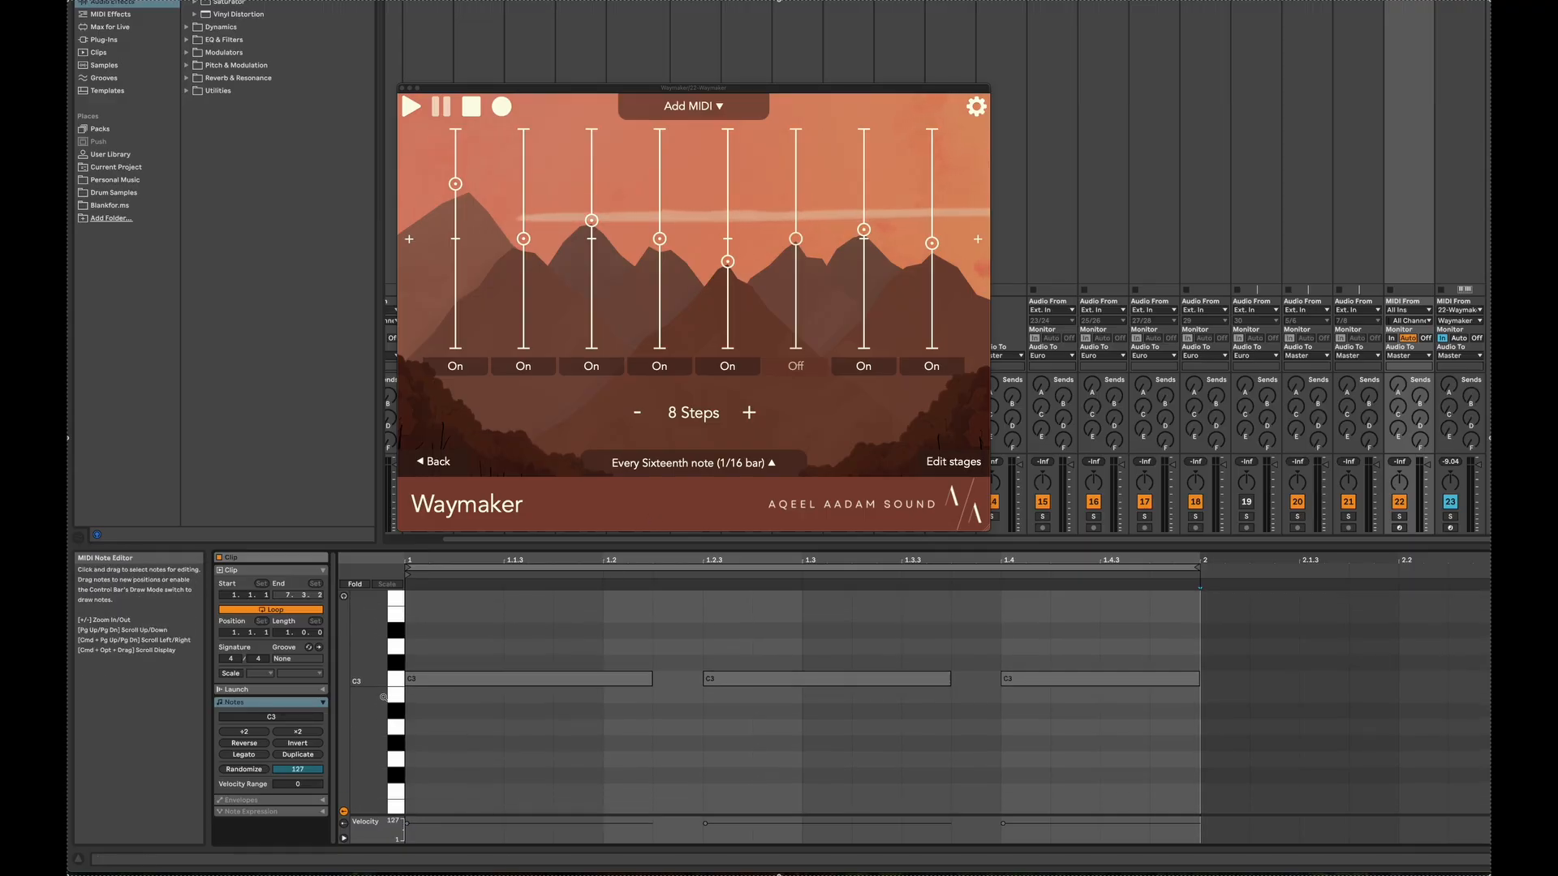
pyautogui.moveTo(365, 692)
pyautogui.mouseDown()
pyautogui.moveTo(335, 699)
pyautogui.moveTo(353, 692)
pyautogui.mouseUp()
pyautogui.scroll(1, 637, 720)
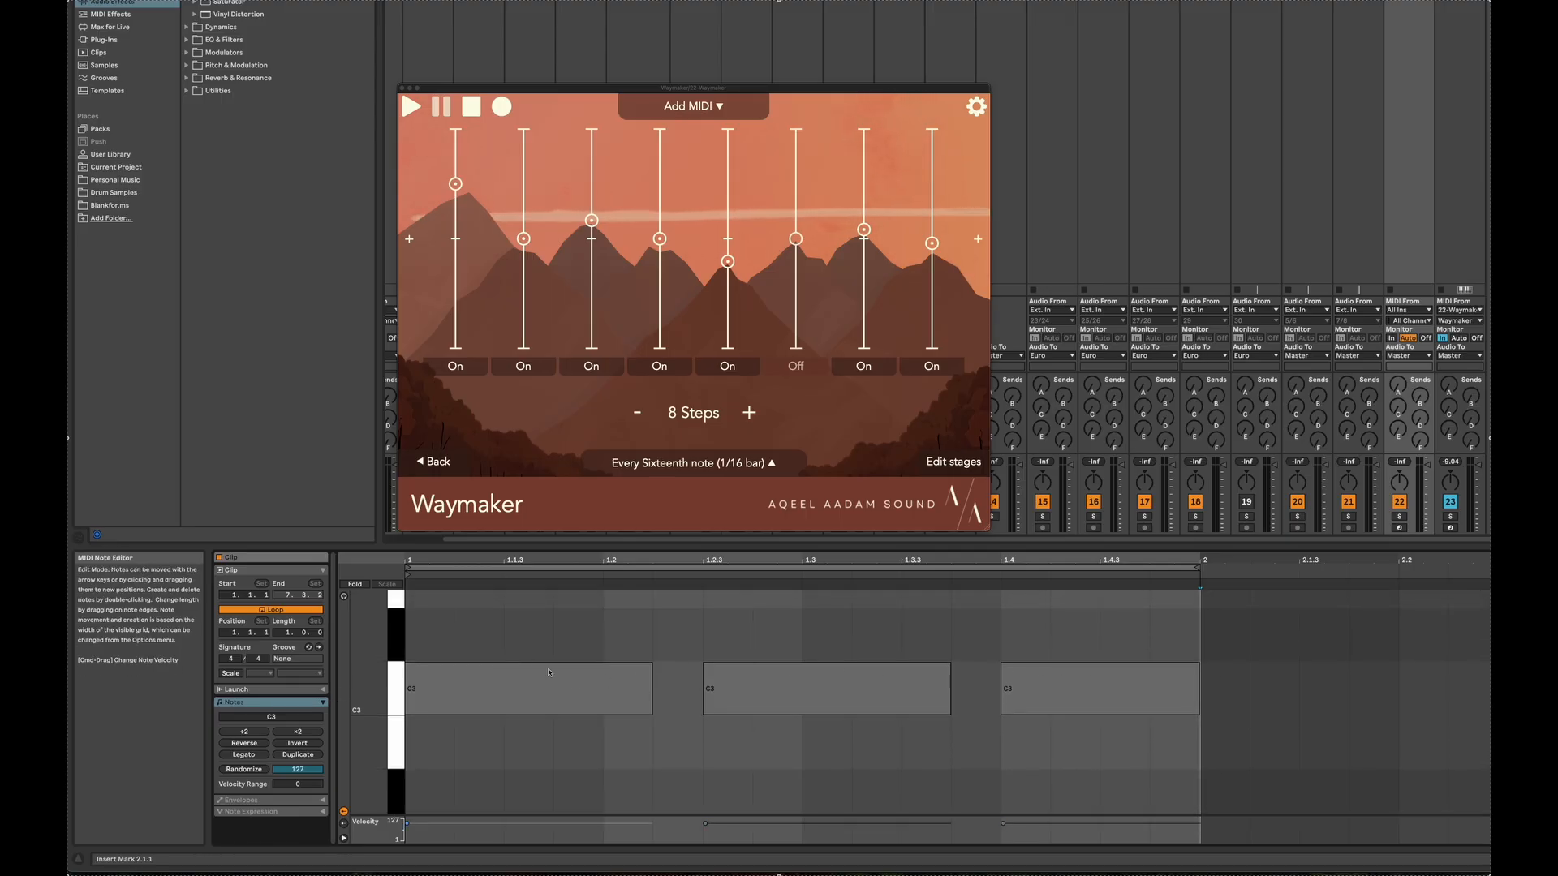
pyautogui.click(703, 643)
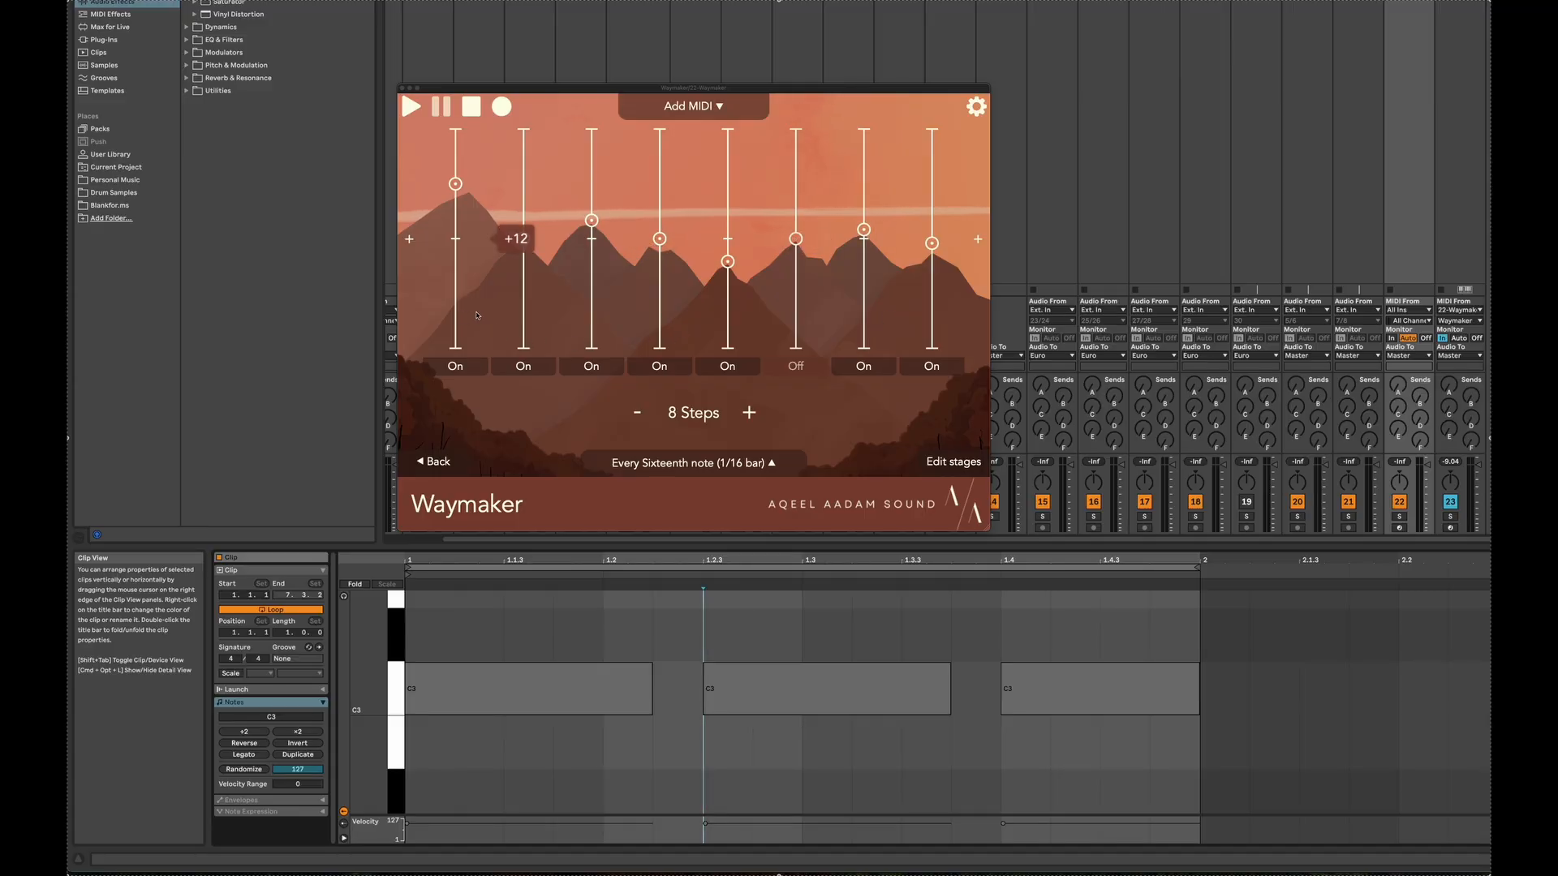
# Play the MIDI clip through Waymaker and review the Branch mode's Hold option
pyautogui.click(1389, 2)
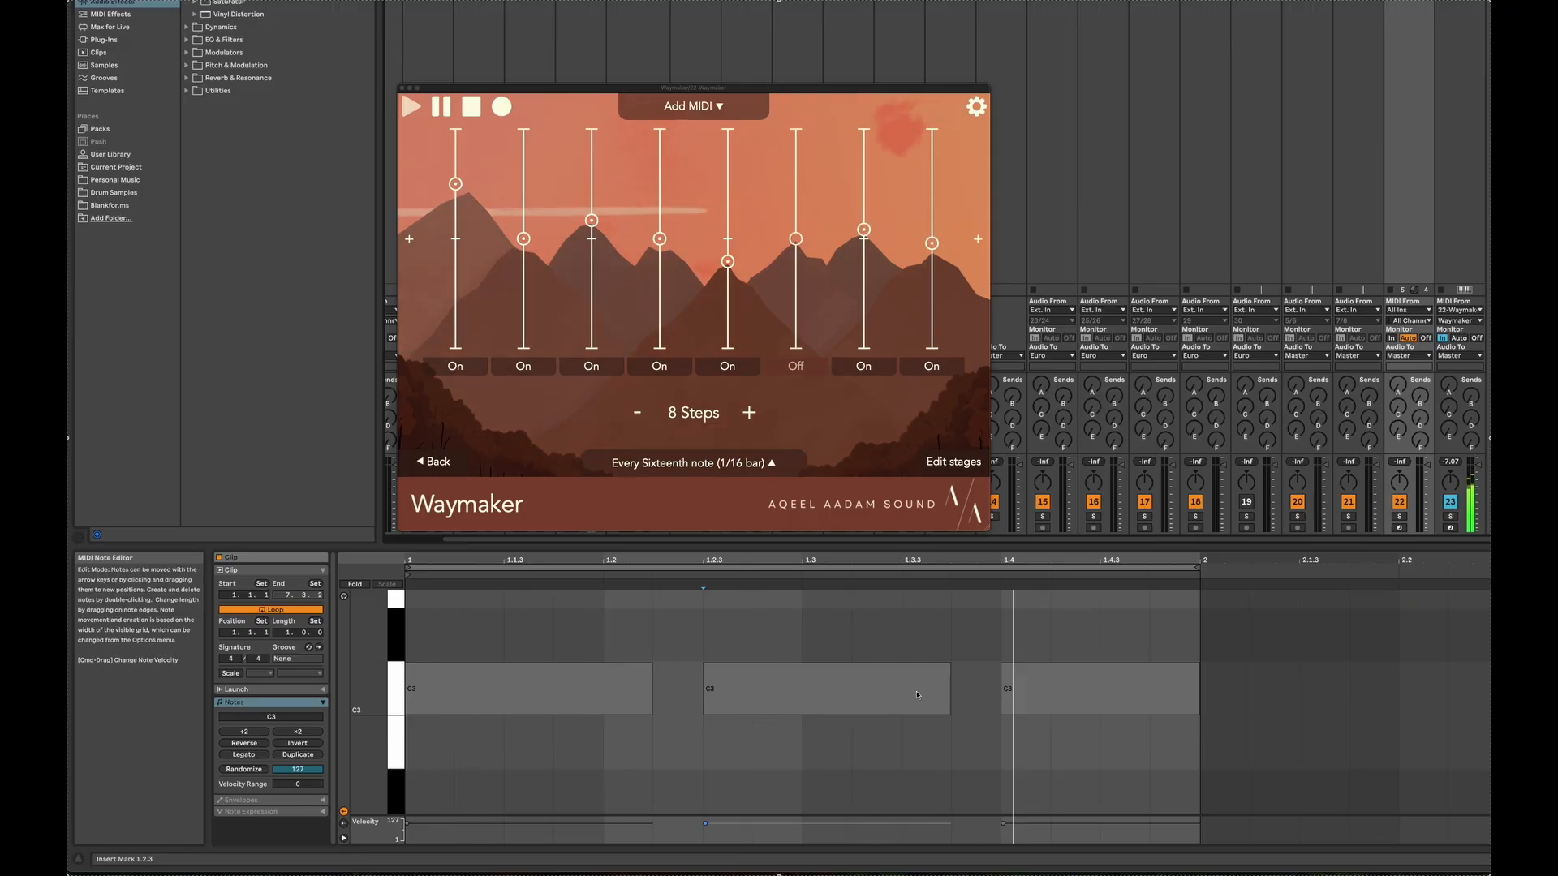
pyautogui.click(712, 107)
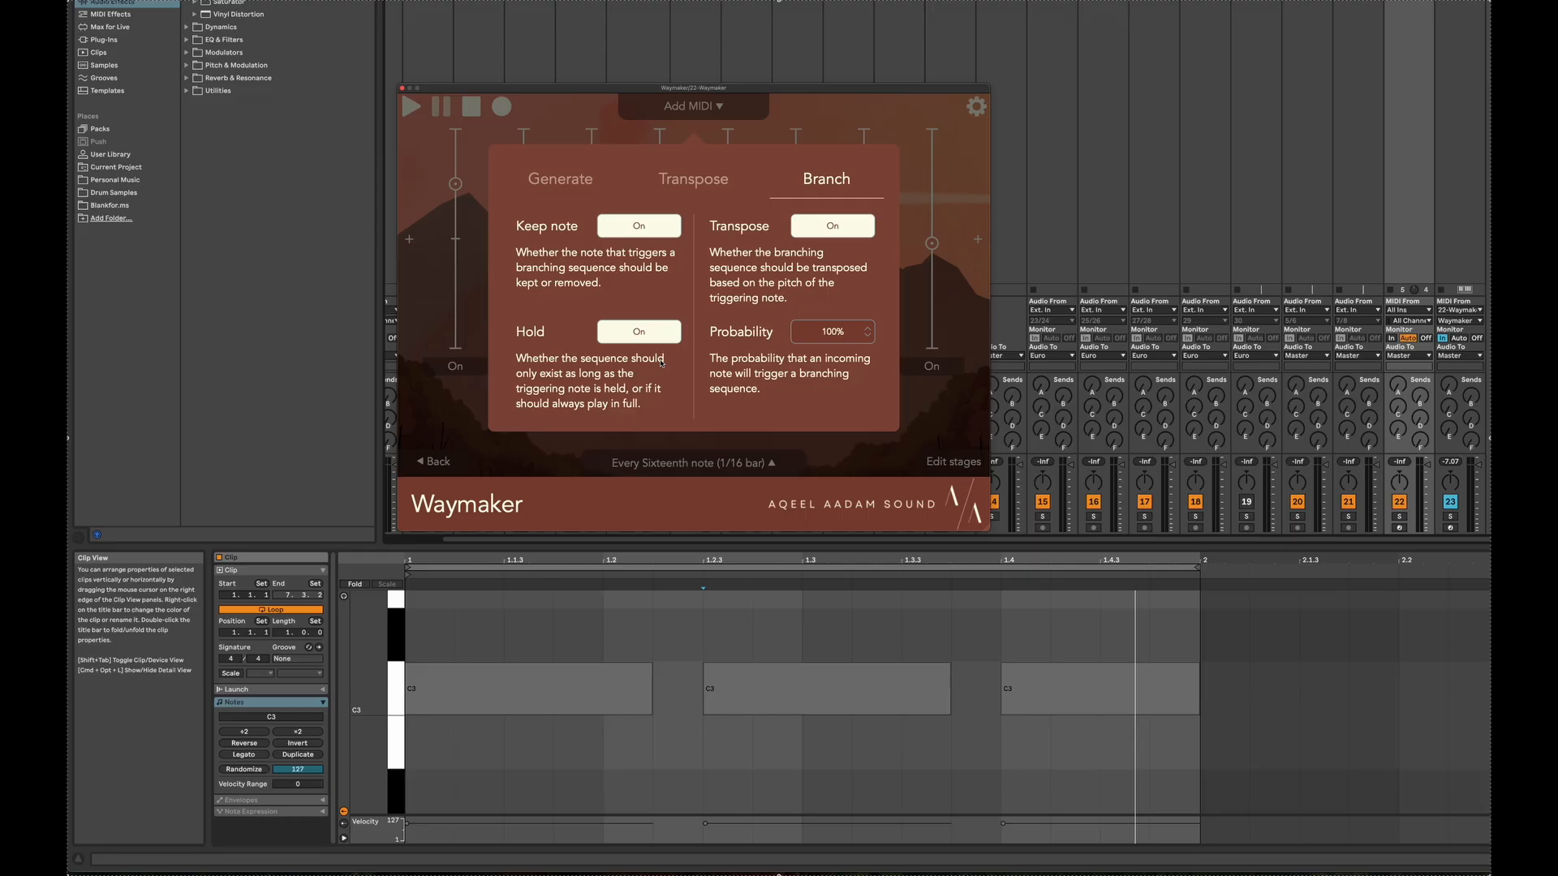
pyautogui.click(817, 138)
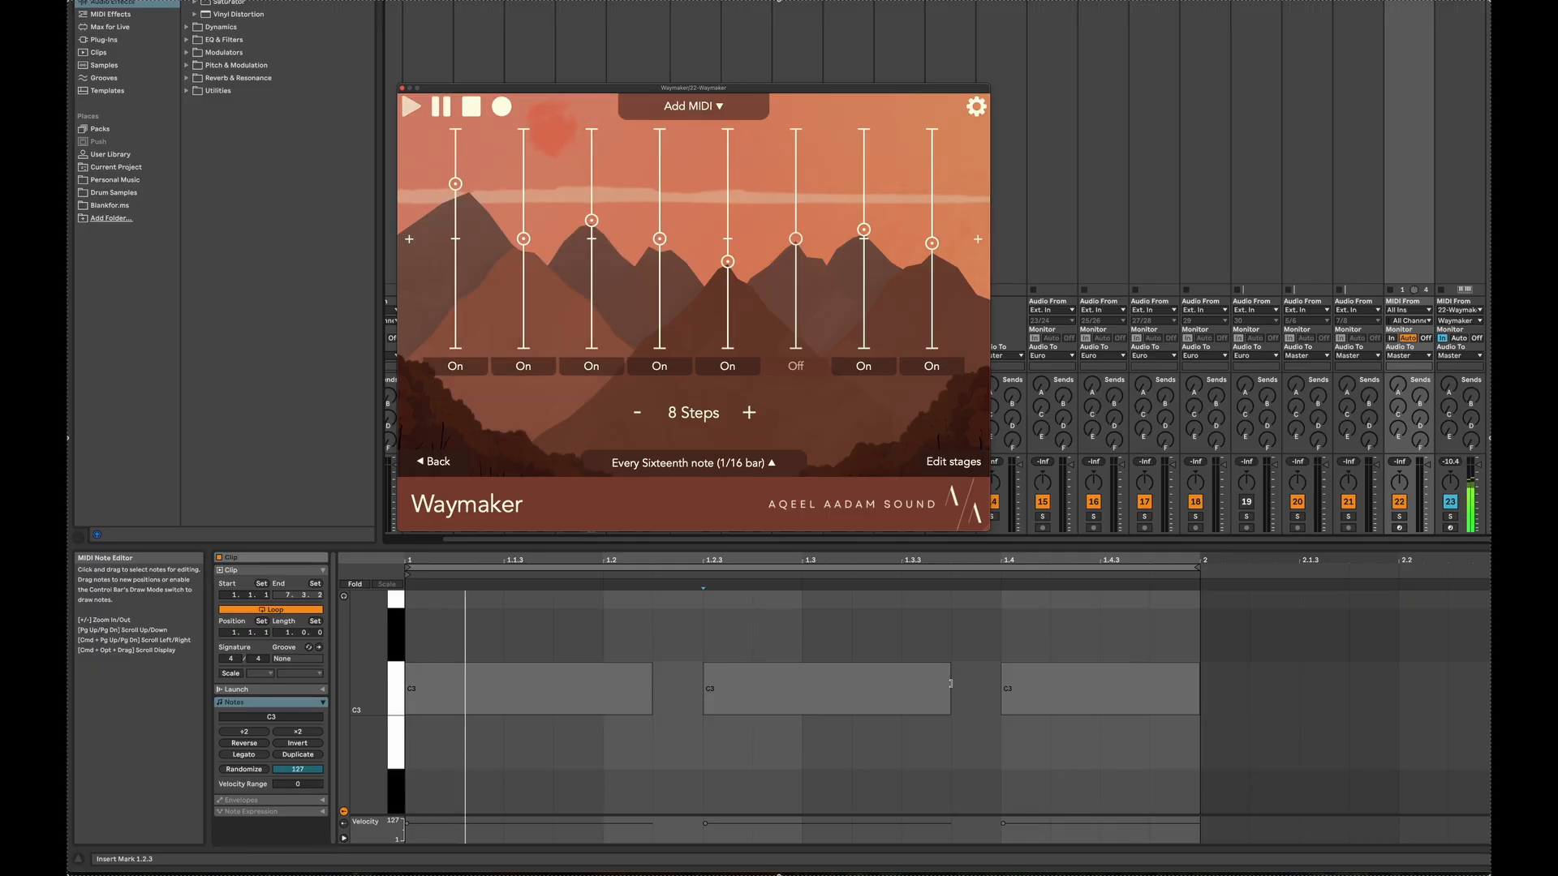
# Shorten the second C3 note to three sixteenths and the third to two, duplicating the third to fill the bar
pyautogui.moveTo(950, 683); pyautogui.dragTo(853, 689)
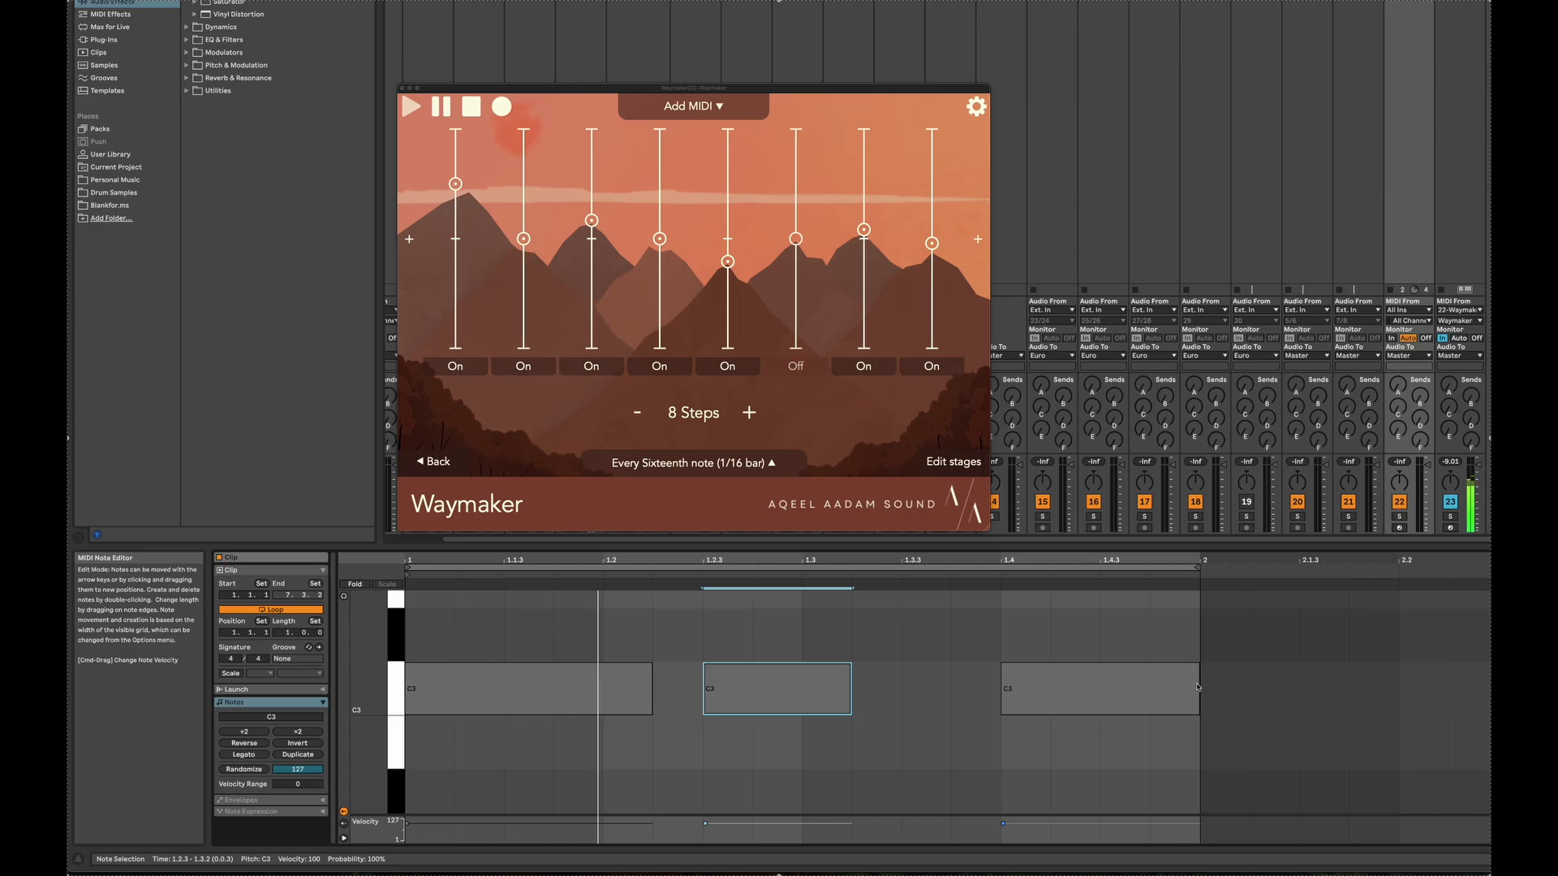
pyautogui.moveTo(1195, 687); pyautogui.dragTo(1101, 686)
pyautogui.press('super+d')
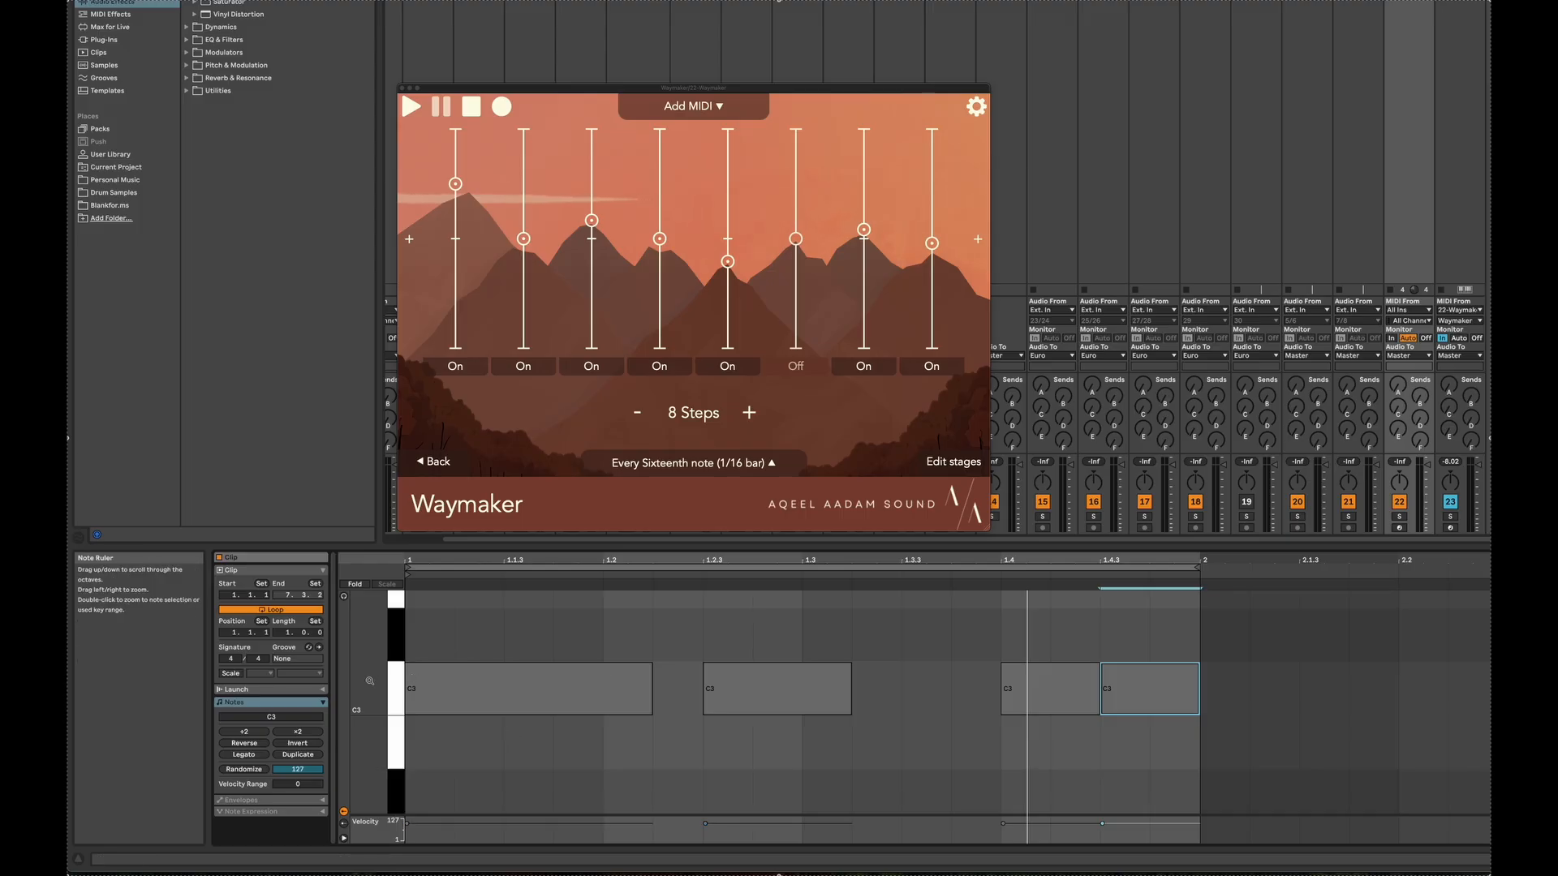
# Review the Branch mode's Transpose option, which shifts the branching sequence by the triggering note's pitch
pyautogui.moveTo(370, 681); pyautogui.dragTo(334, 680)
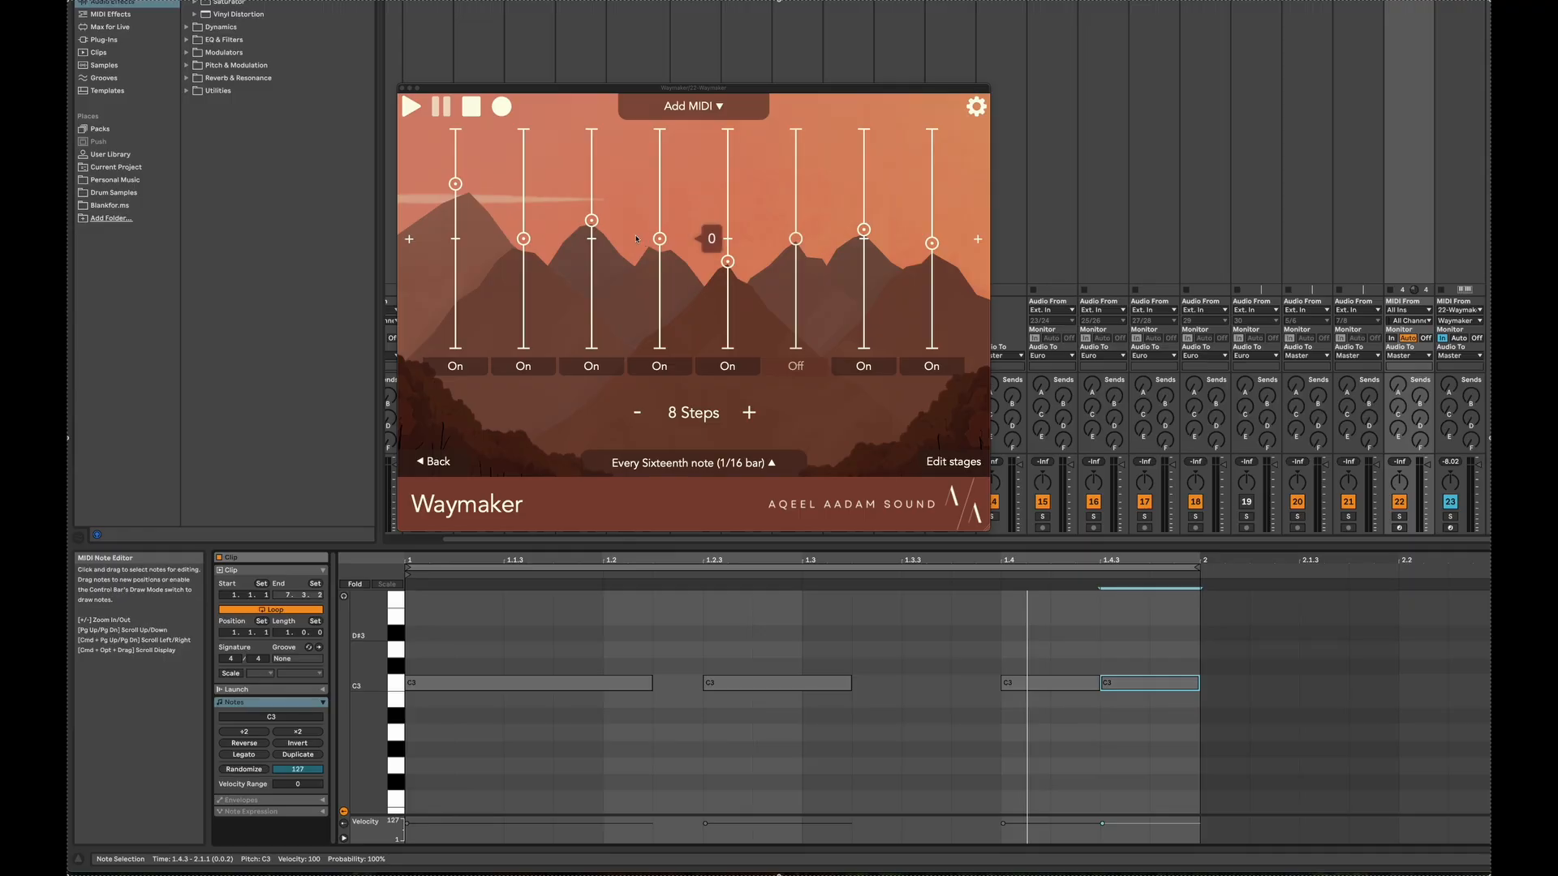
pyautogui.click(684, 109)
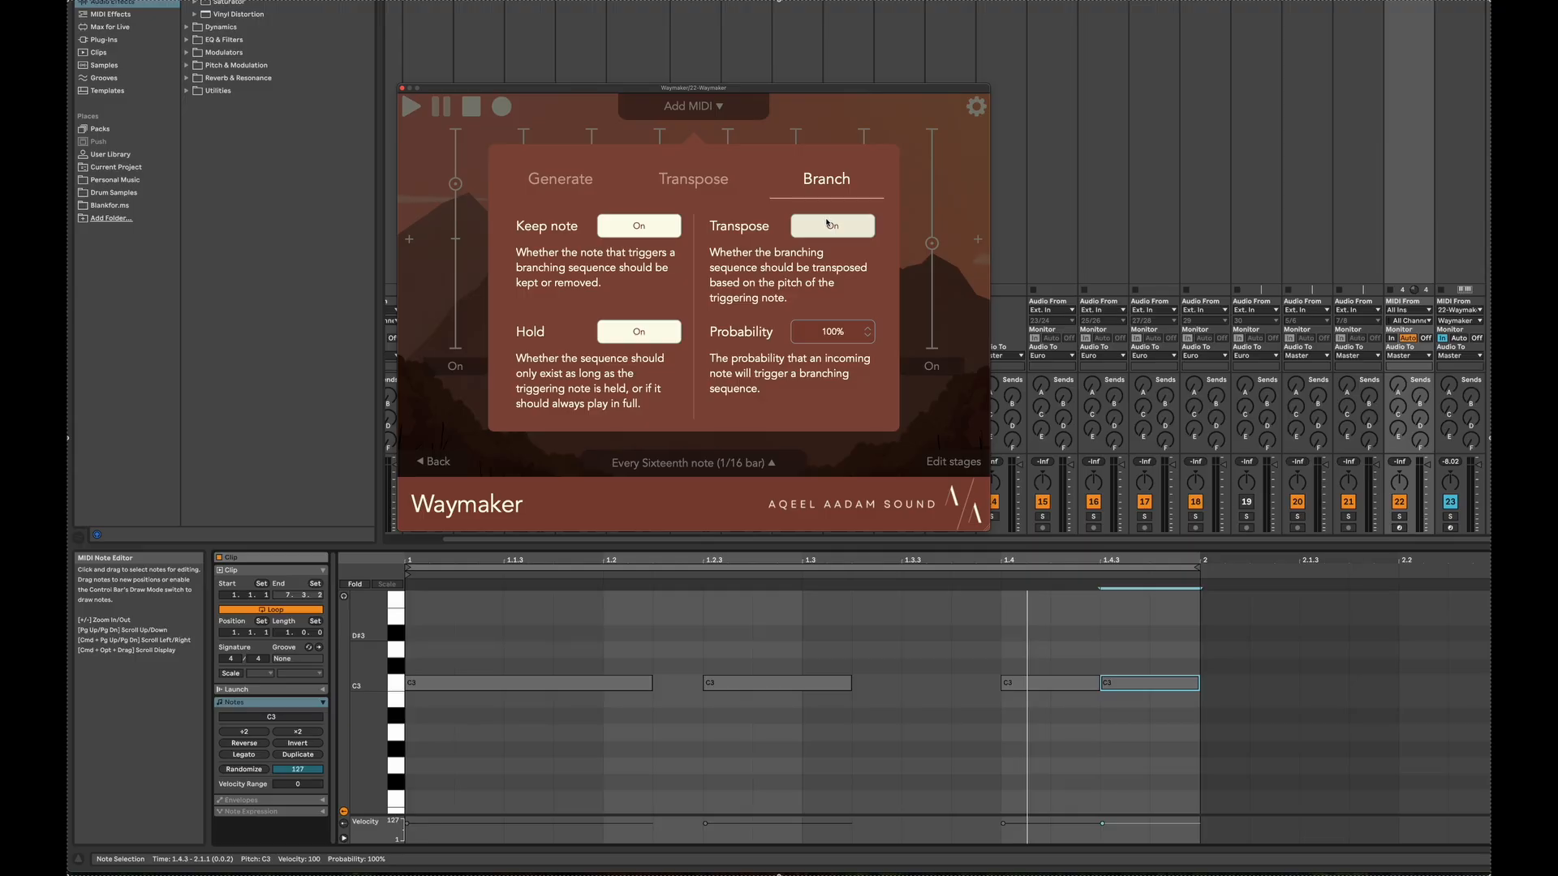
pyautogui.click(808, 106)
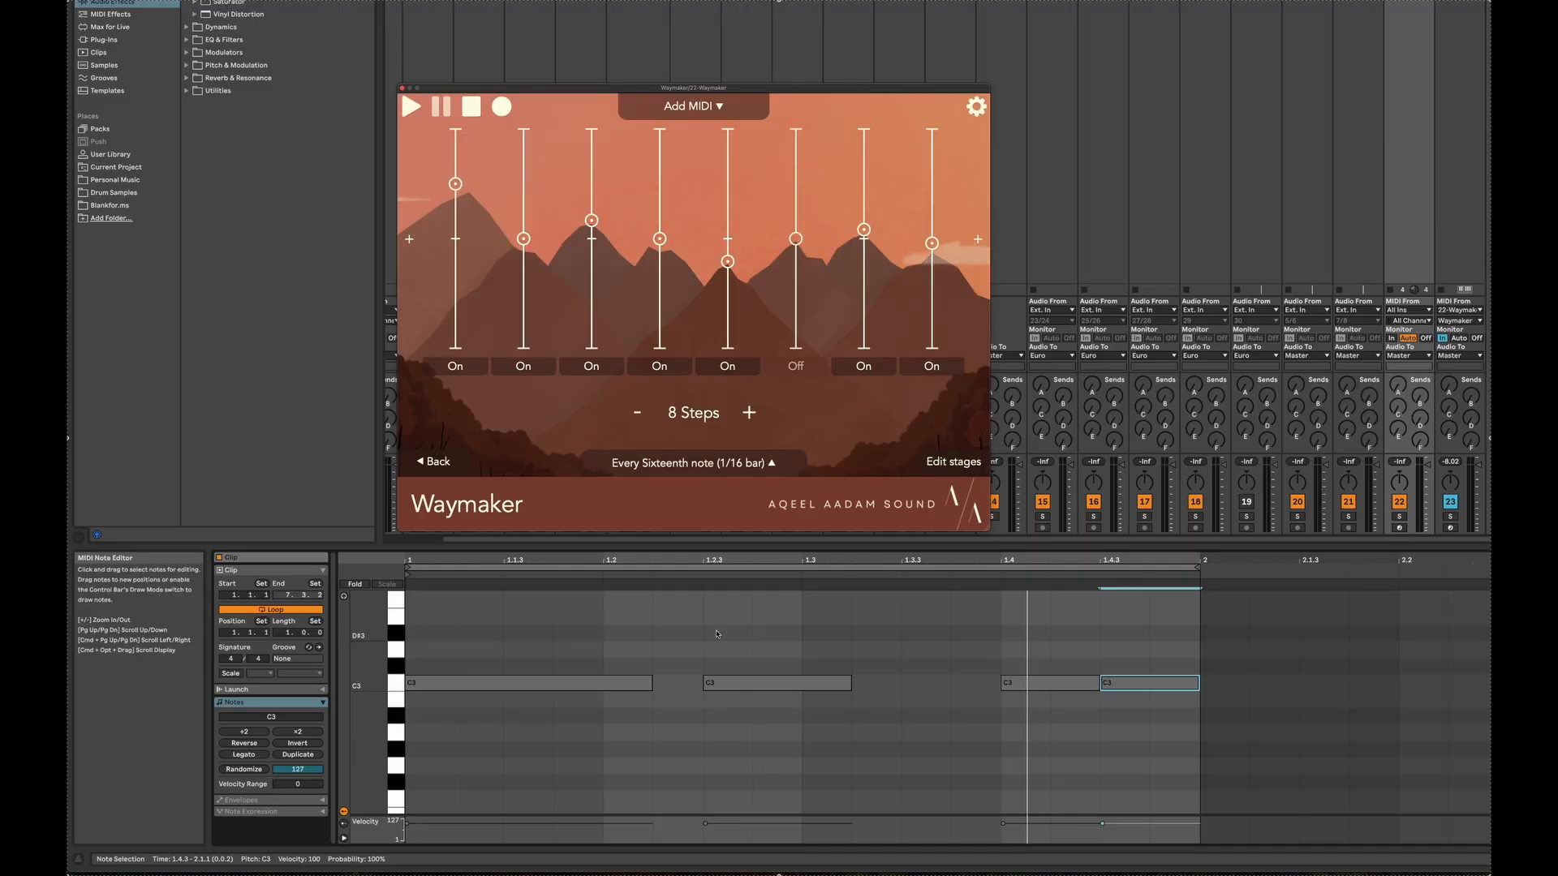
# Transpose the clip's second note, starting at 1.2.3, up to F3
pyautogui.moveTo(701, 630); pyautogui.dragTo(868, 761)
pyautogui.press('Up')
pyautogui.press('Up')
pyautogui.press('Up')
pyautogui.press('Up')
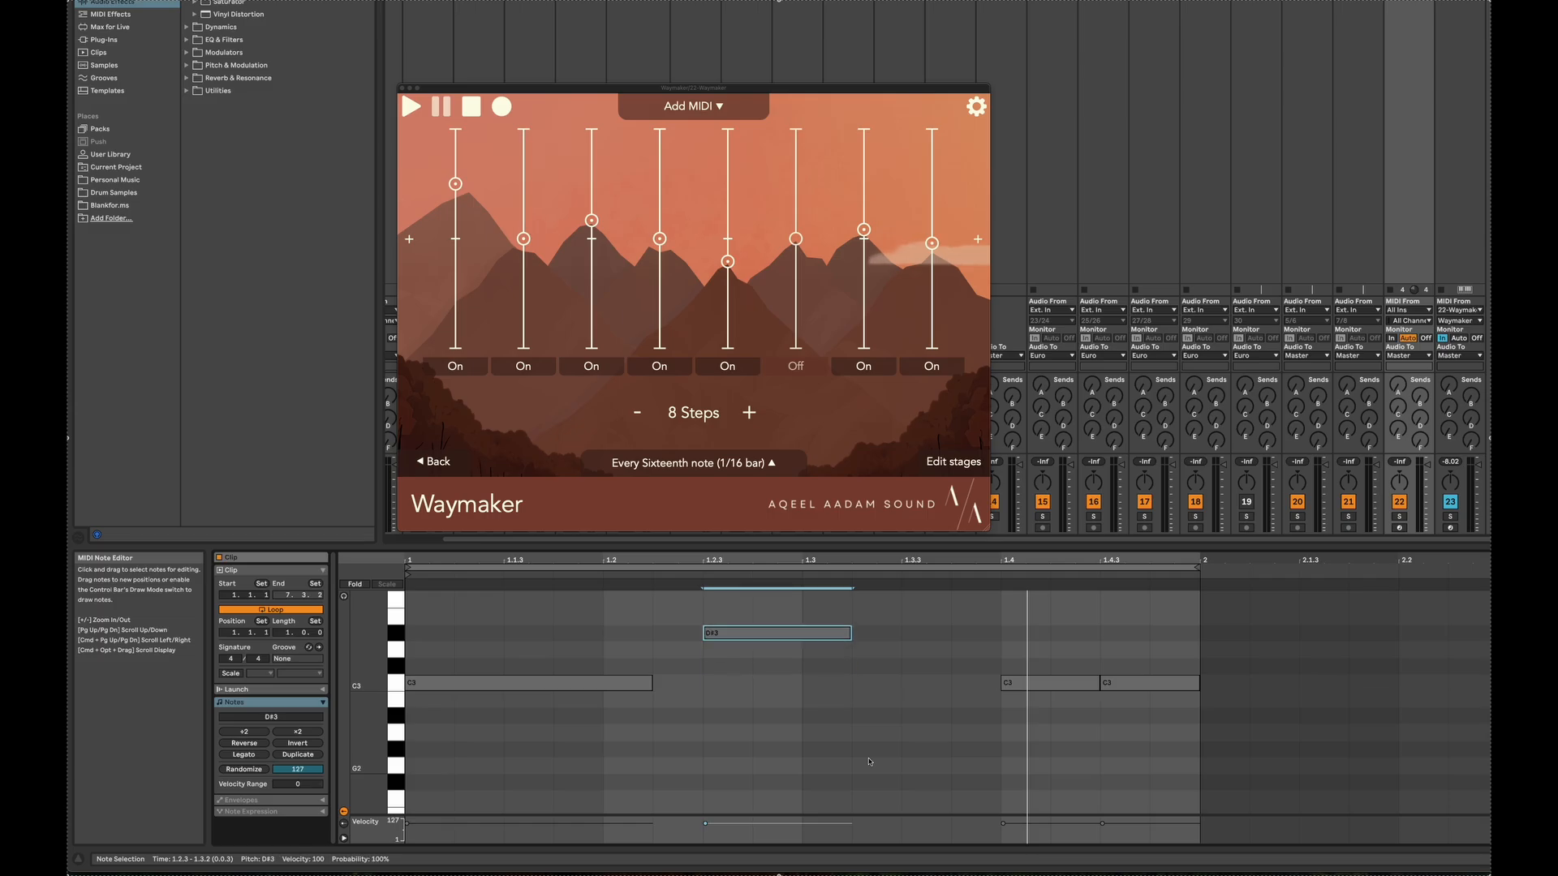
pyautogui.press('Up')
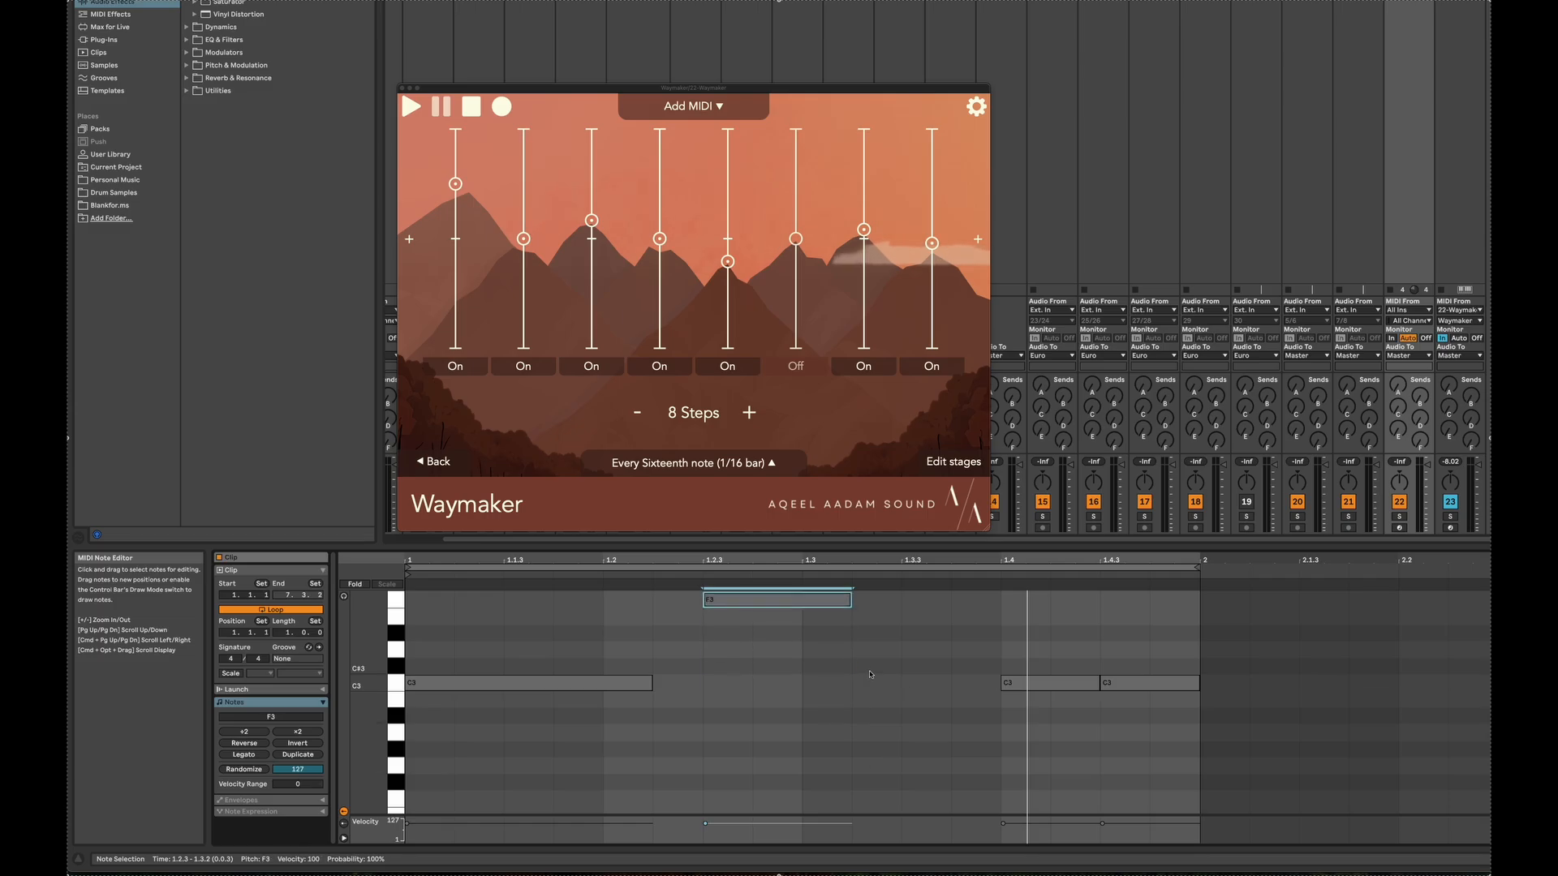
# Raise the note at beat 1.4 by one semitone to C#3 and play the clip
pyautogui.click(1047, 649)
pyautogui.click(1048, 682)
pyautogui.press('Up')
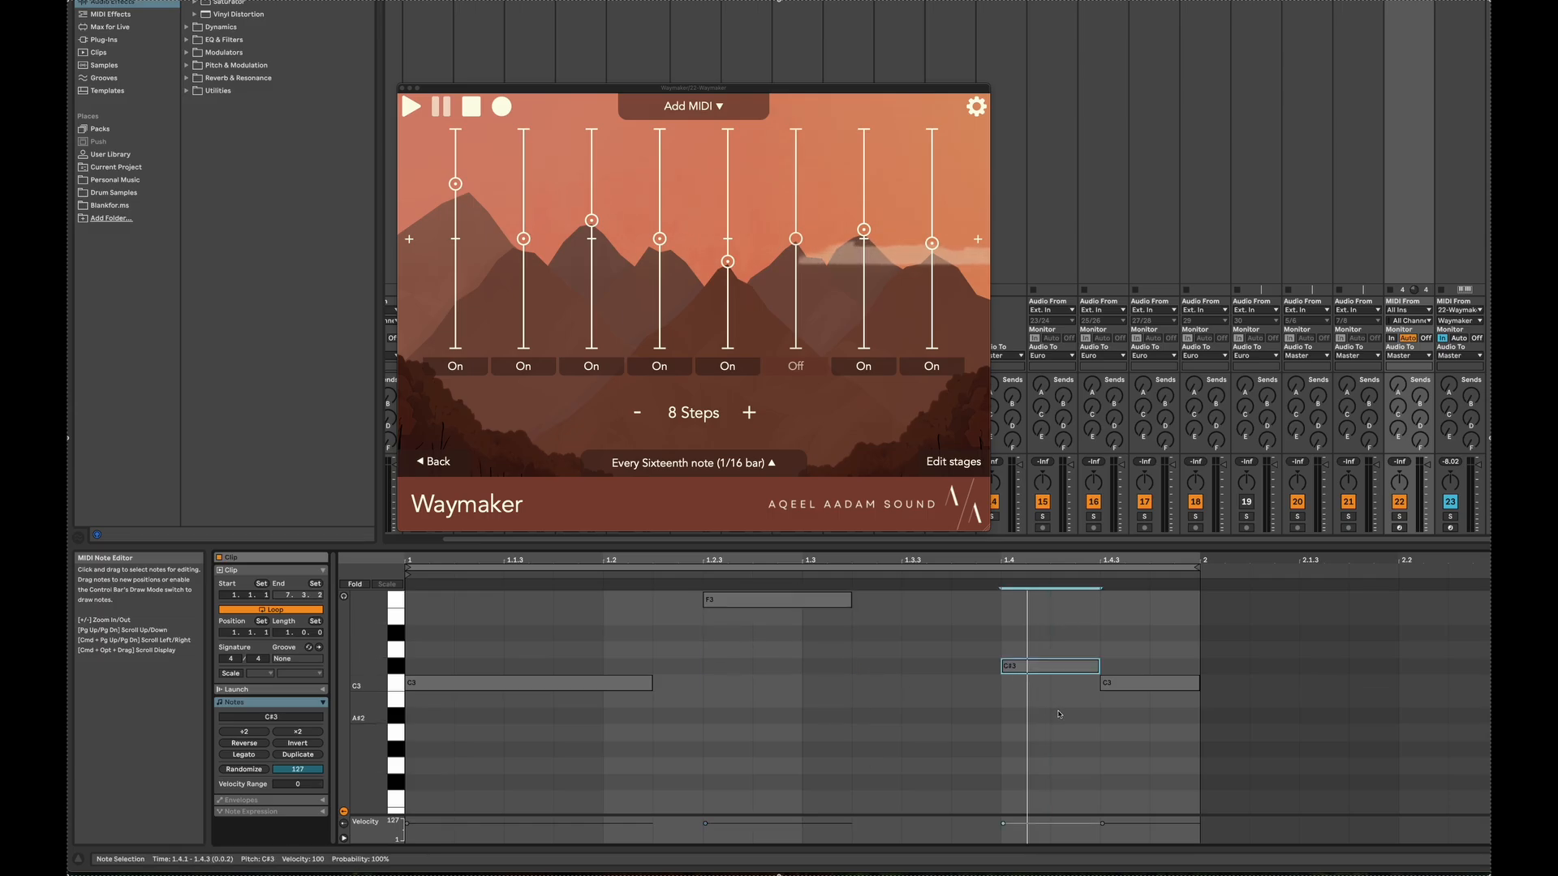
pyautogui.press('space')
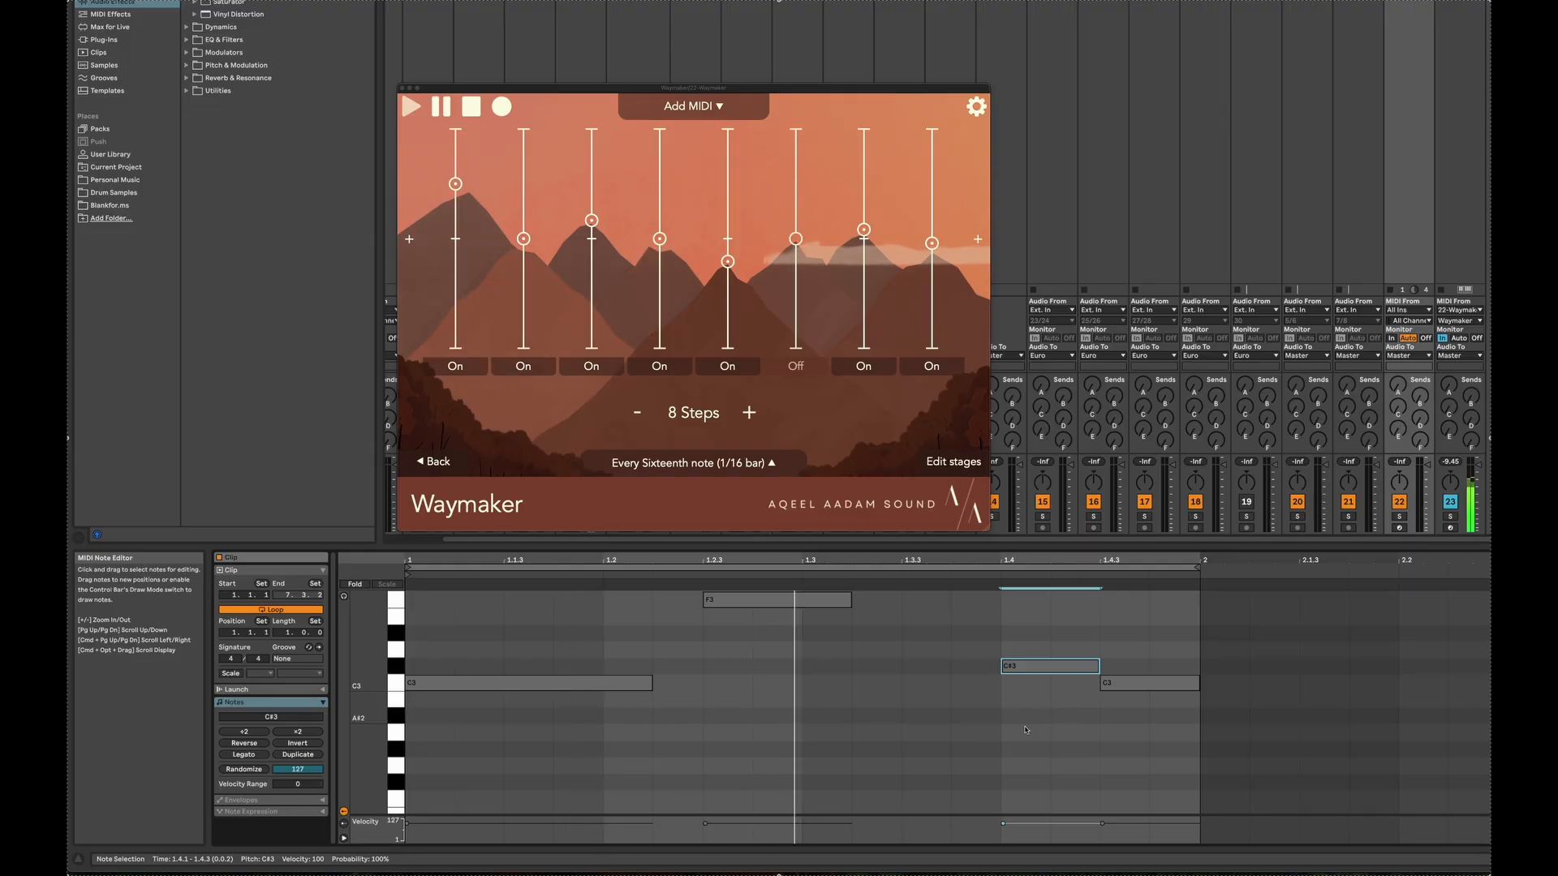
# Lengthen the F3 note to end at 1.3.4 and the first C3 note to end at 1.2.3
pyautogui.moveTo(850, 599); pyautogui.dragTo(951, 598)
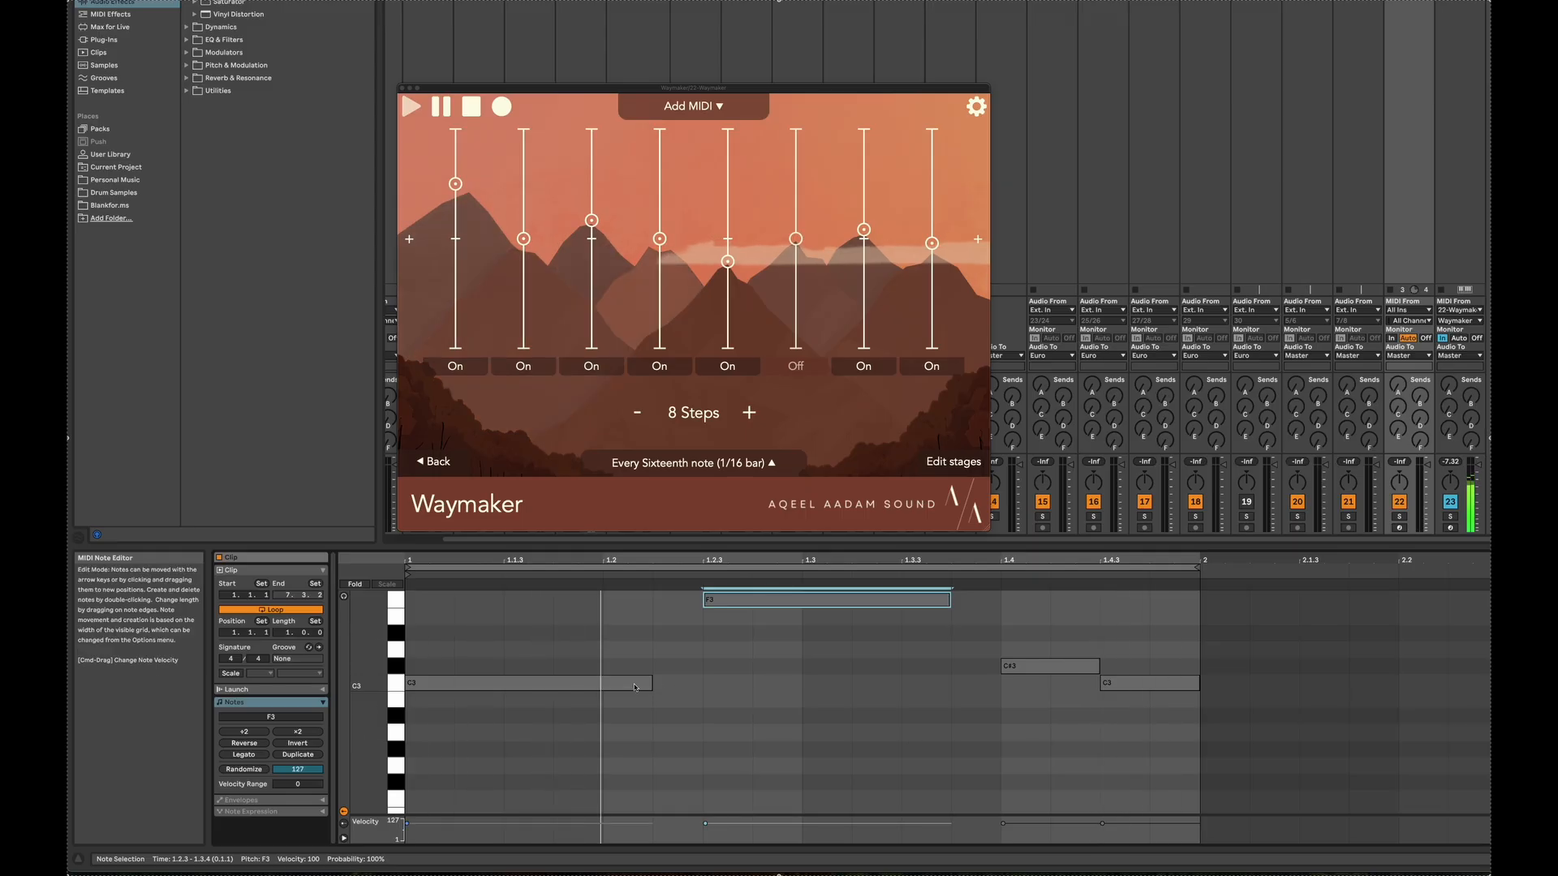
pyautogui.moveTo(651, 683); pyautogui.dragTo(702, 683)
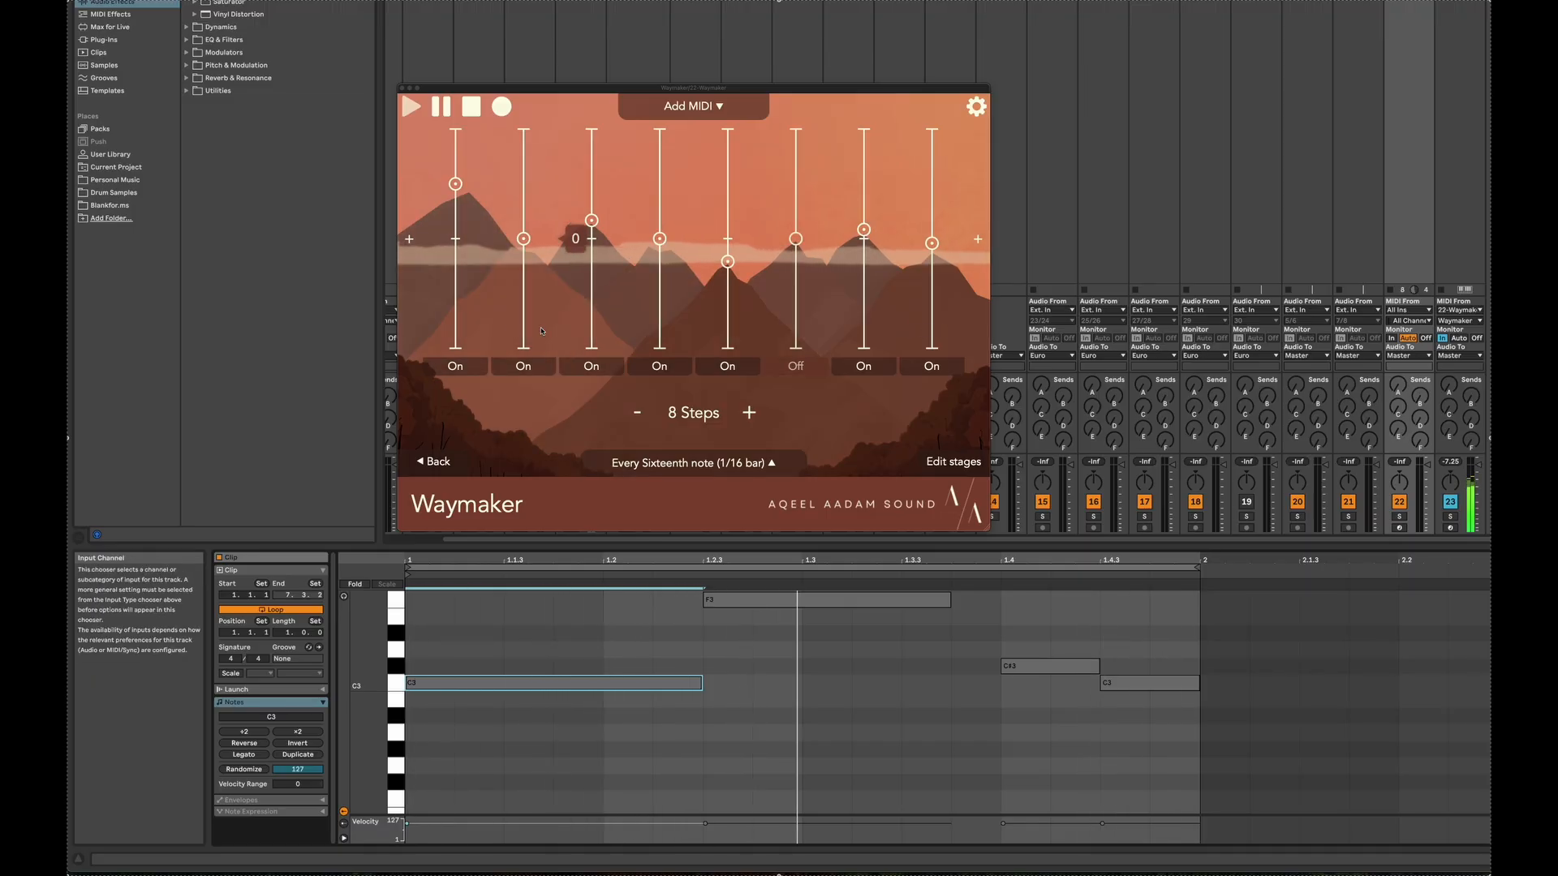
pyautogui.click(705, 672)
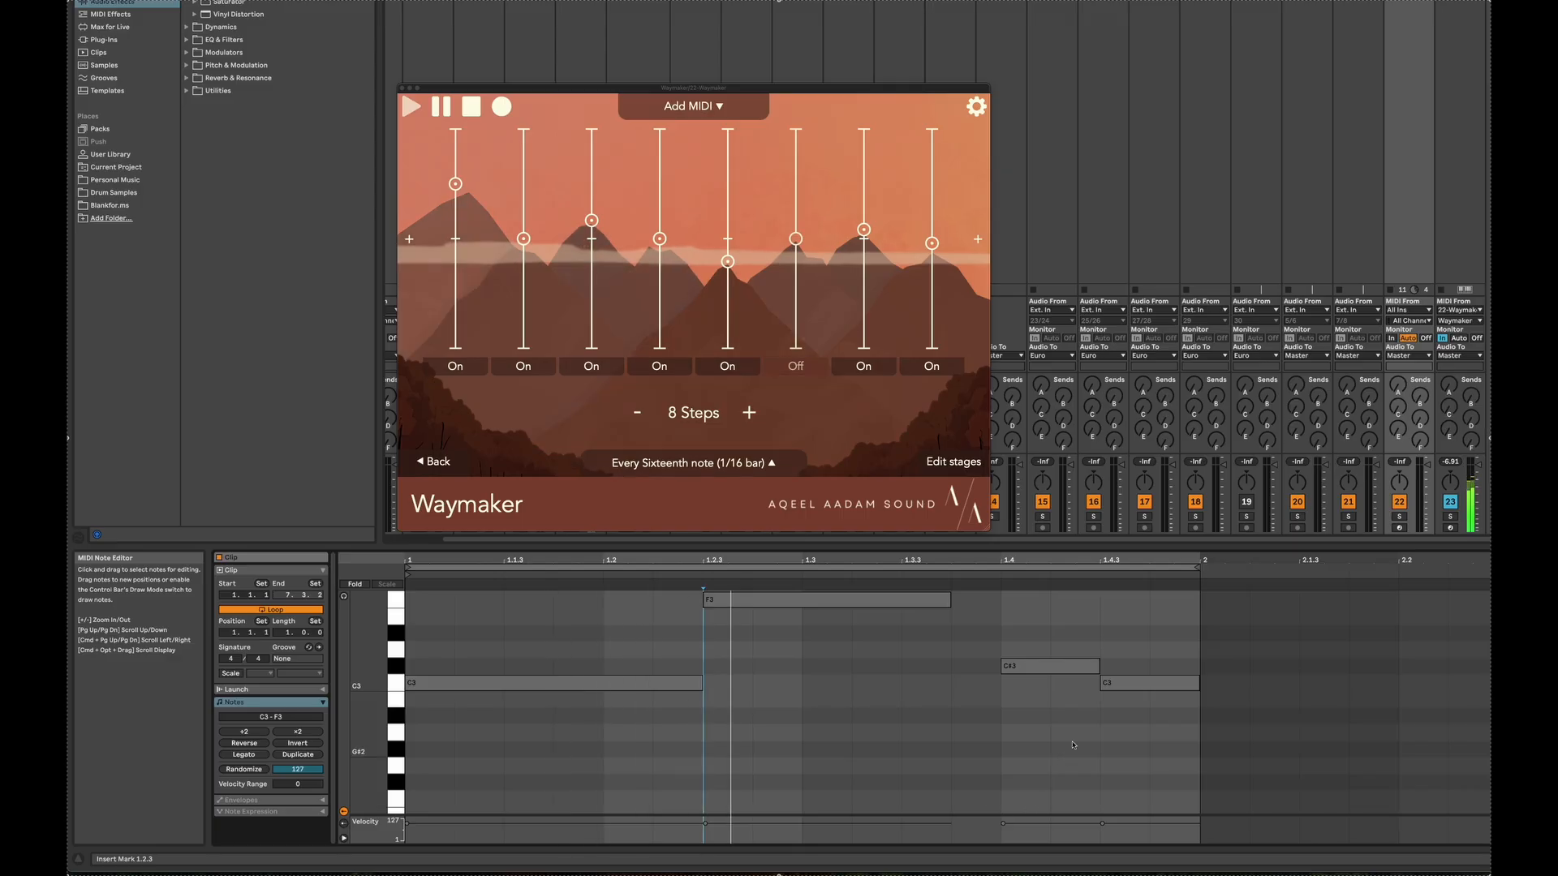
# Transpose the clip's last note up one octave to C4
pyautogui.click(1135, 684)
pyautogui.hotkey('shift', 'Up')
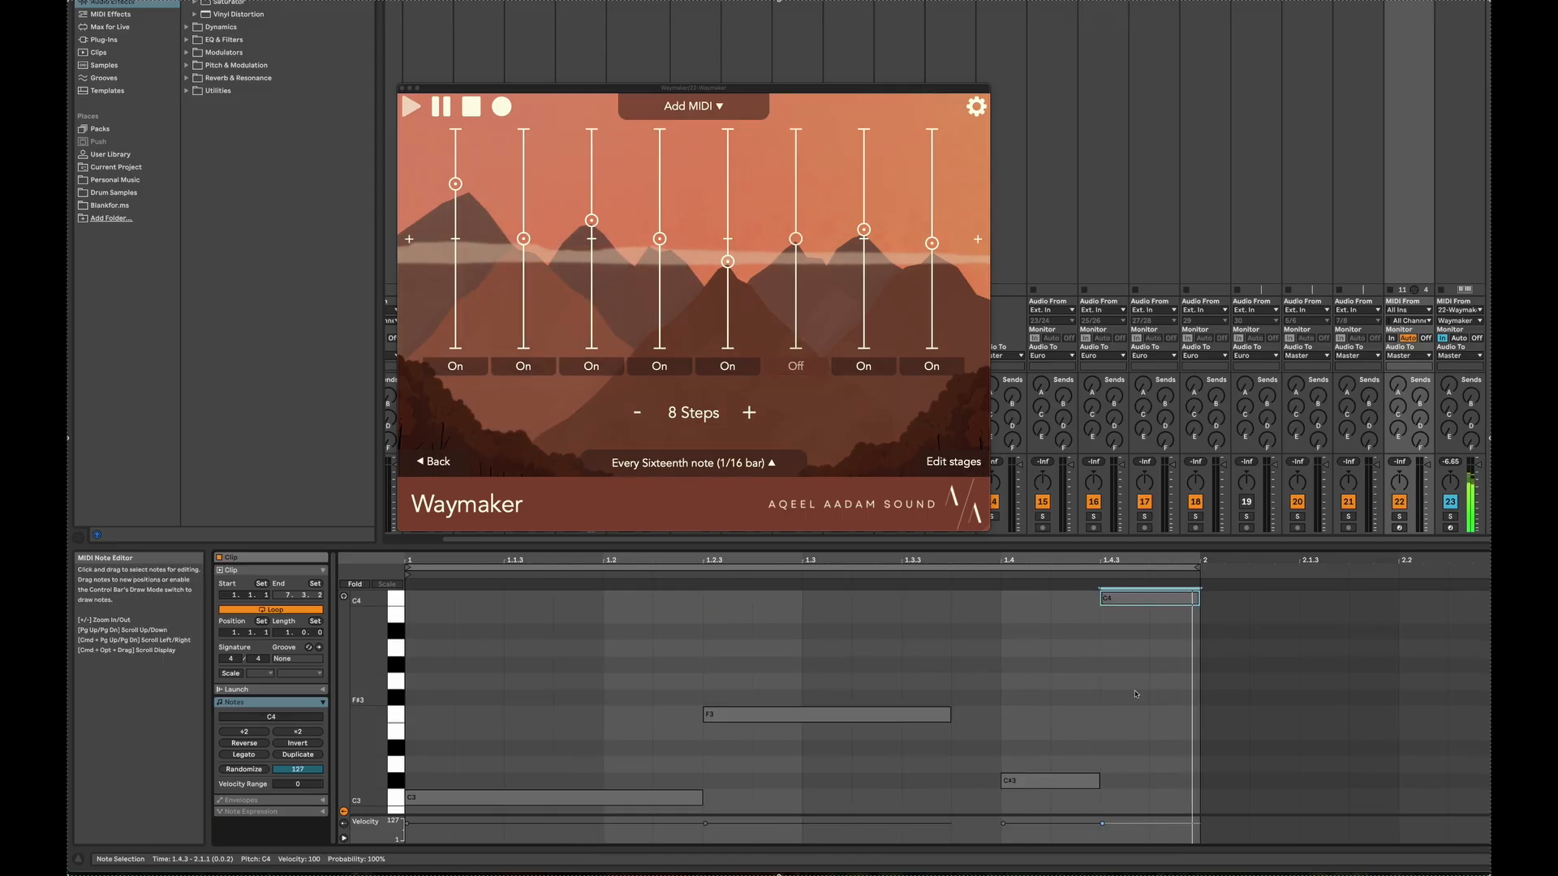
# Raise the F3 note to G3 and shorten it to end at 1.3.3
pyautogui.scroll(1, 957, 698)
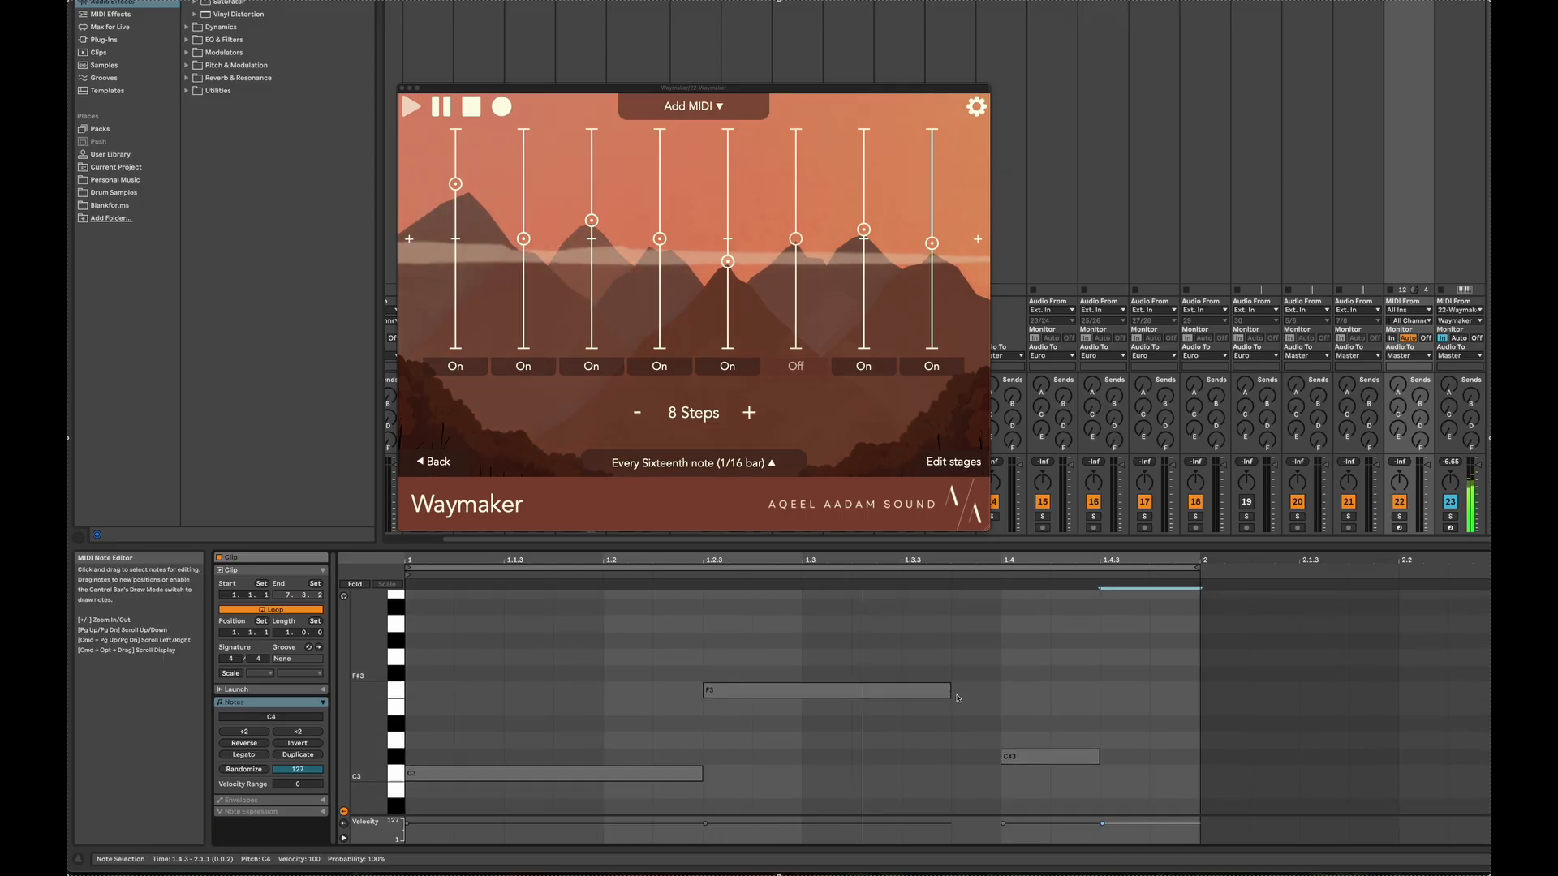
pyautogui.click(945, 691)
pyautogui.press('Up')
pyautogui.press('Up')
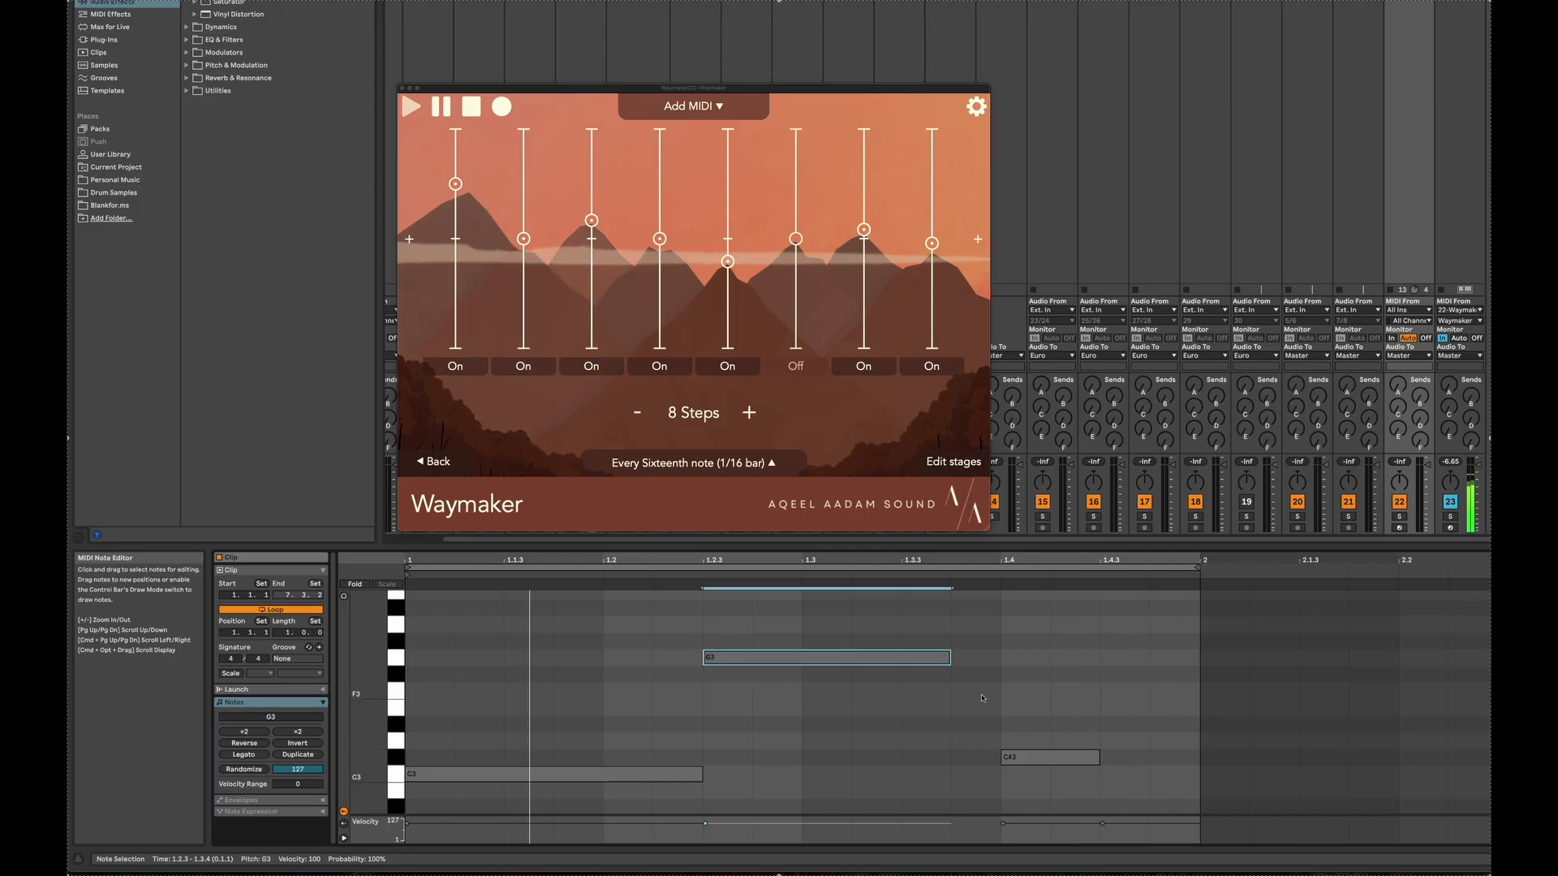
pyautogui.moveTo(948, 657); pyautogui.dragTo(888, 662)
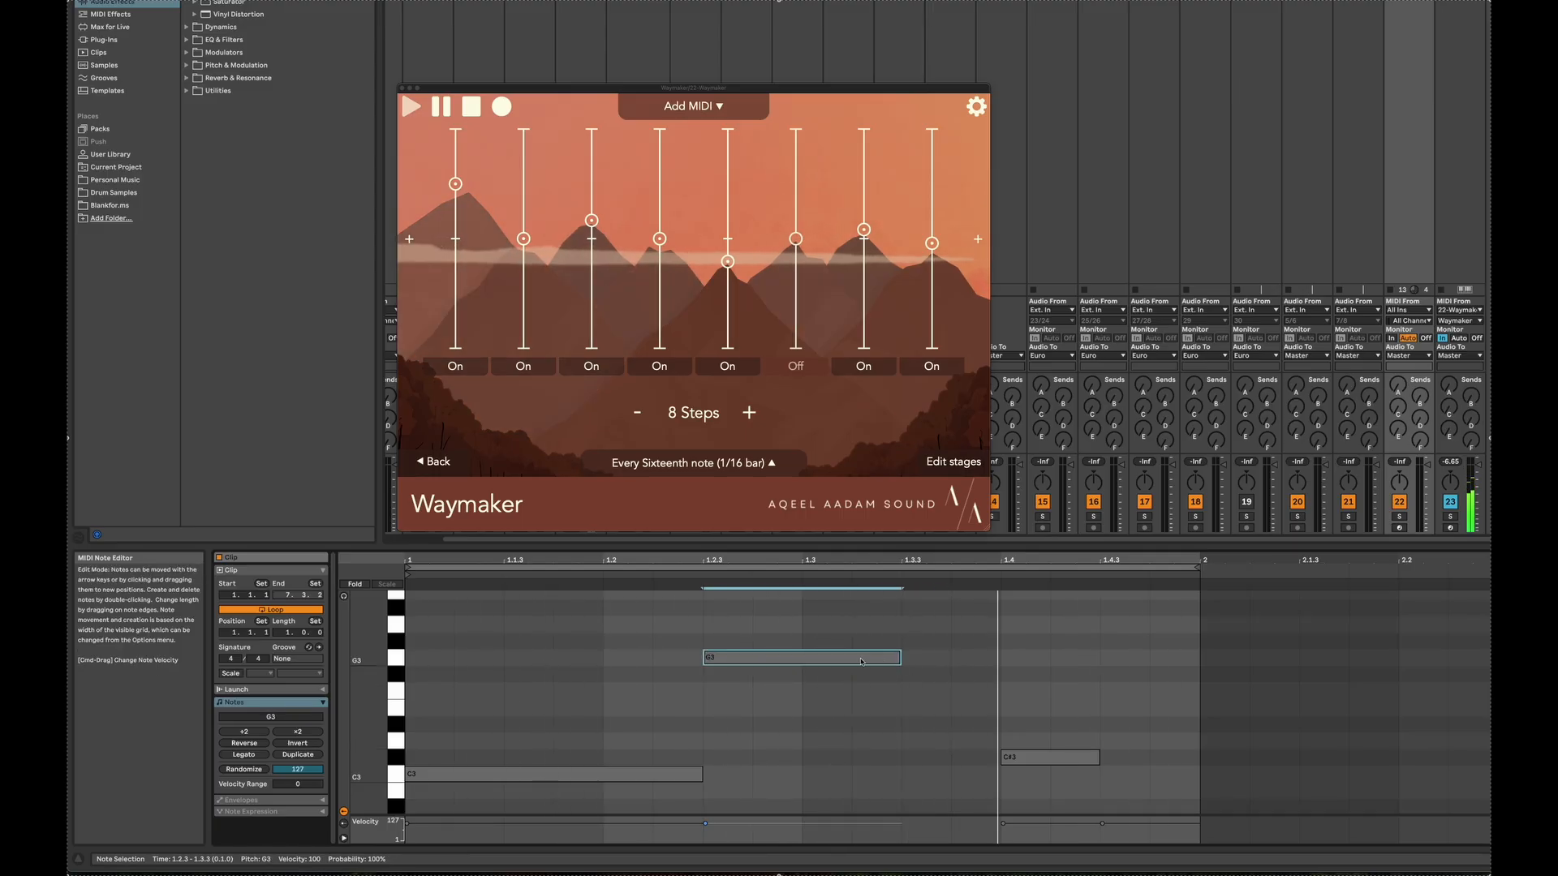
# Duplicate the G3 note directly after itself and lower the copy to F3
pyautogui.press('super+d')
pyautogui.press('Down')
pyautogui.press('Down')
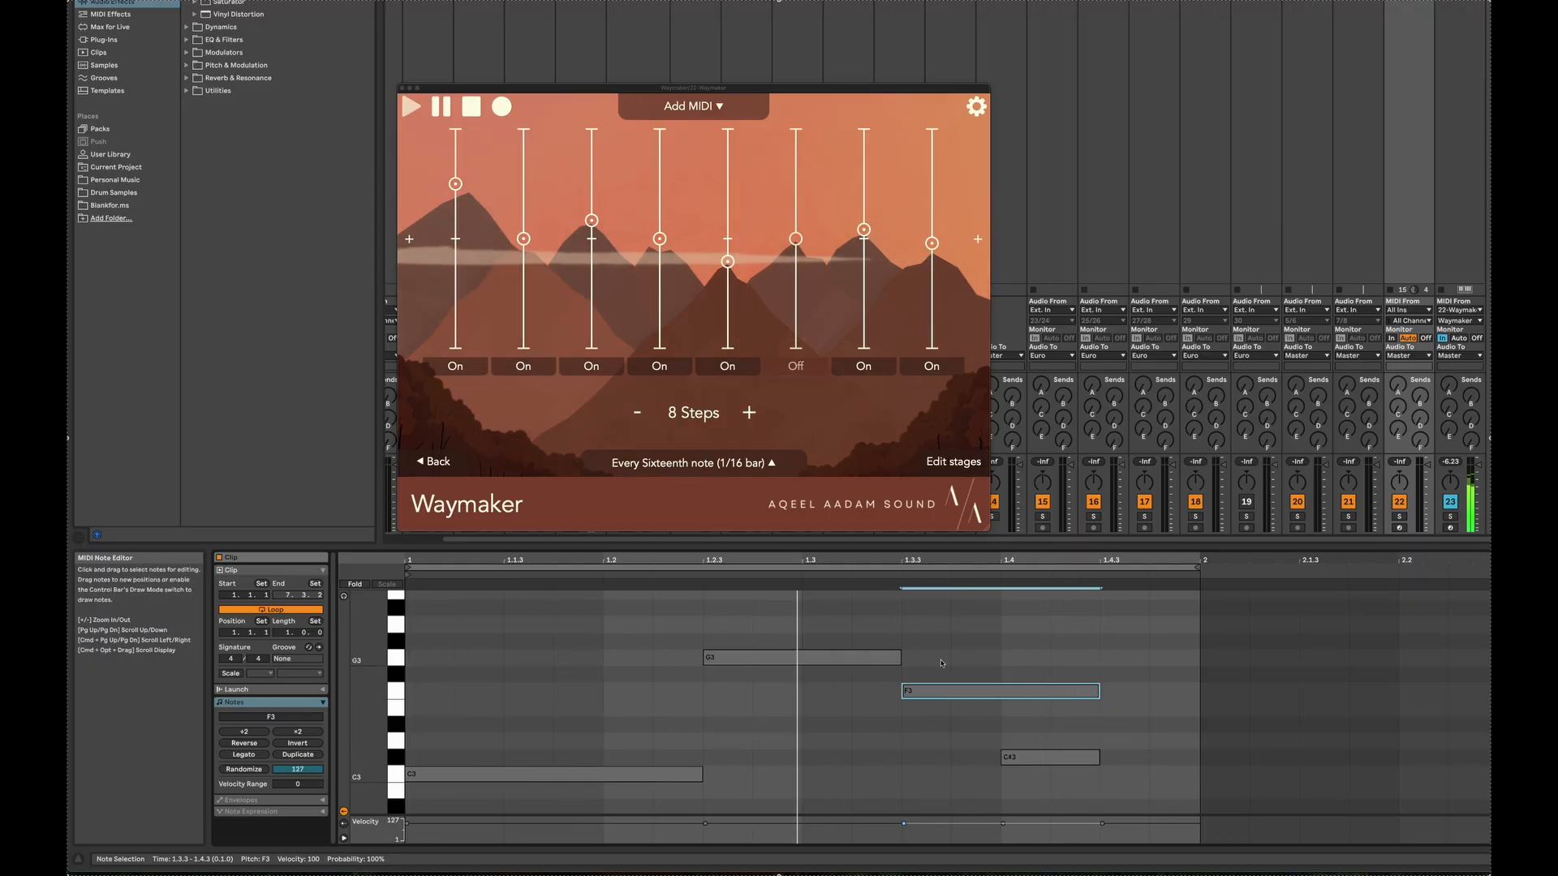
# Transpose the clip's last note down one octave to C3
pyautogui.scroll(2, 1267, 764)
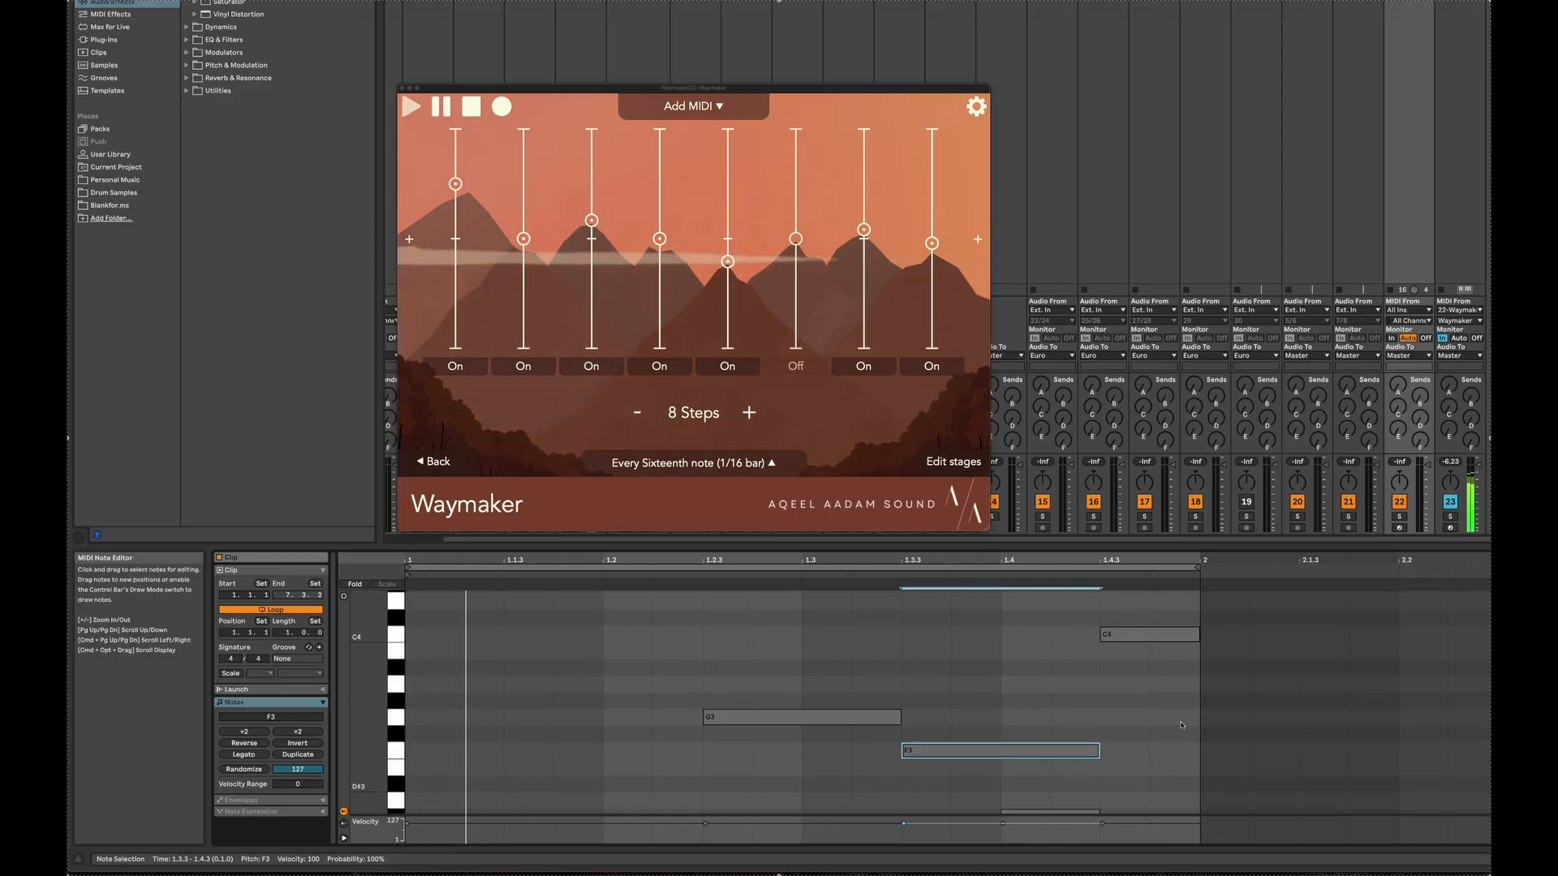
pyautogui.click(1169, 639)
pyautogui.hotkey('shift', 'Down')
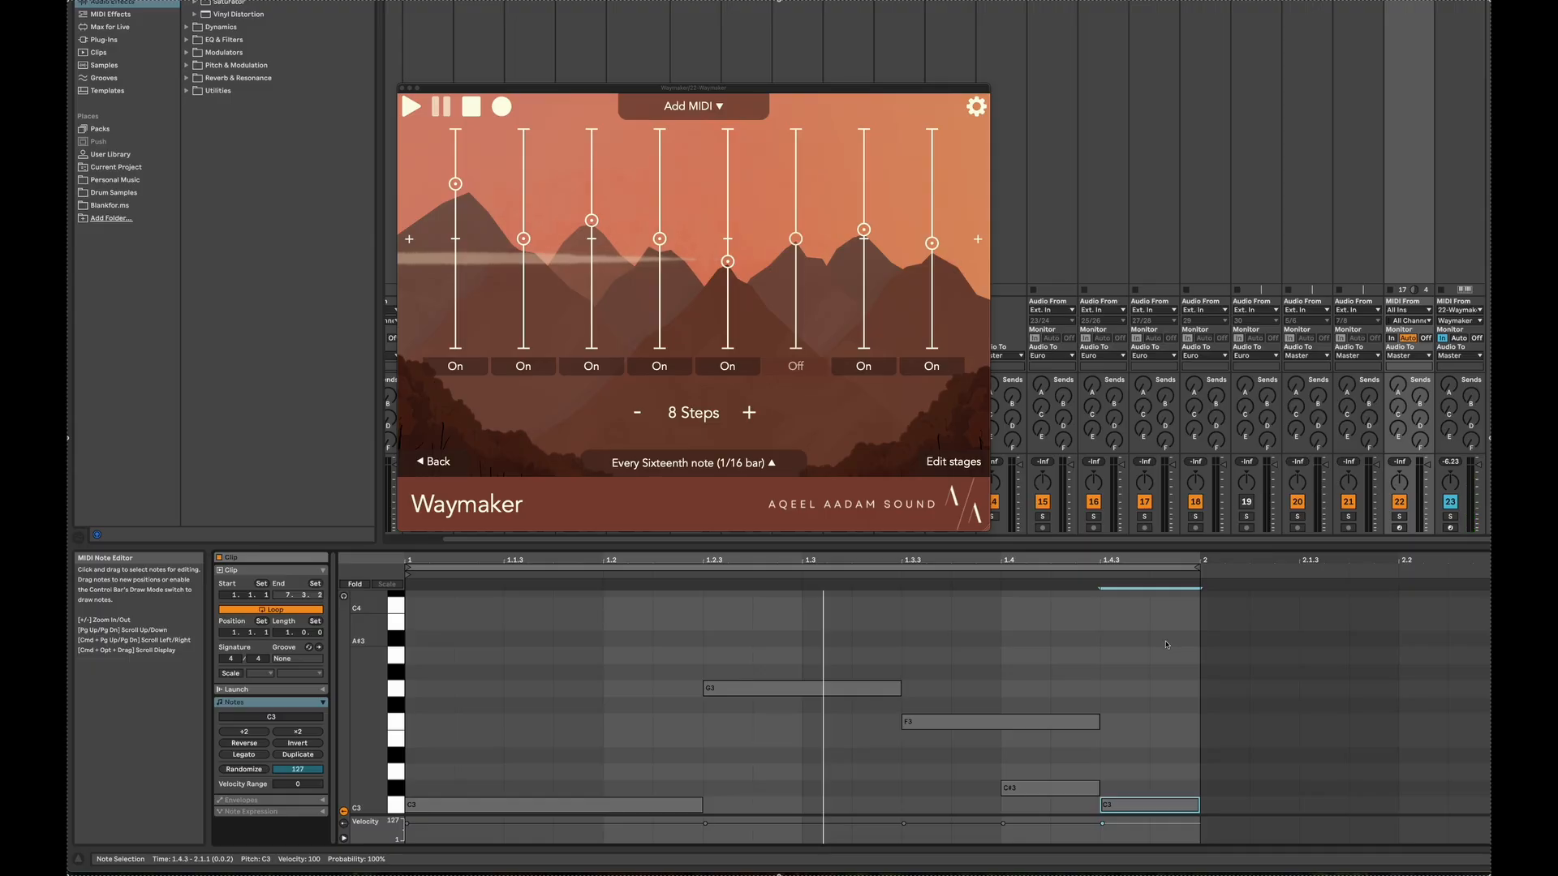
# Review the Branch mode settings for Keep note, Hold, Transpose and Probability
pyautogui.click(675, 106)
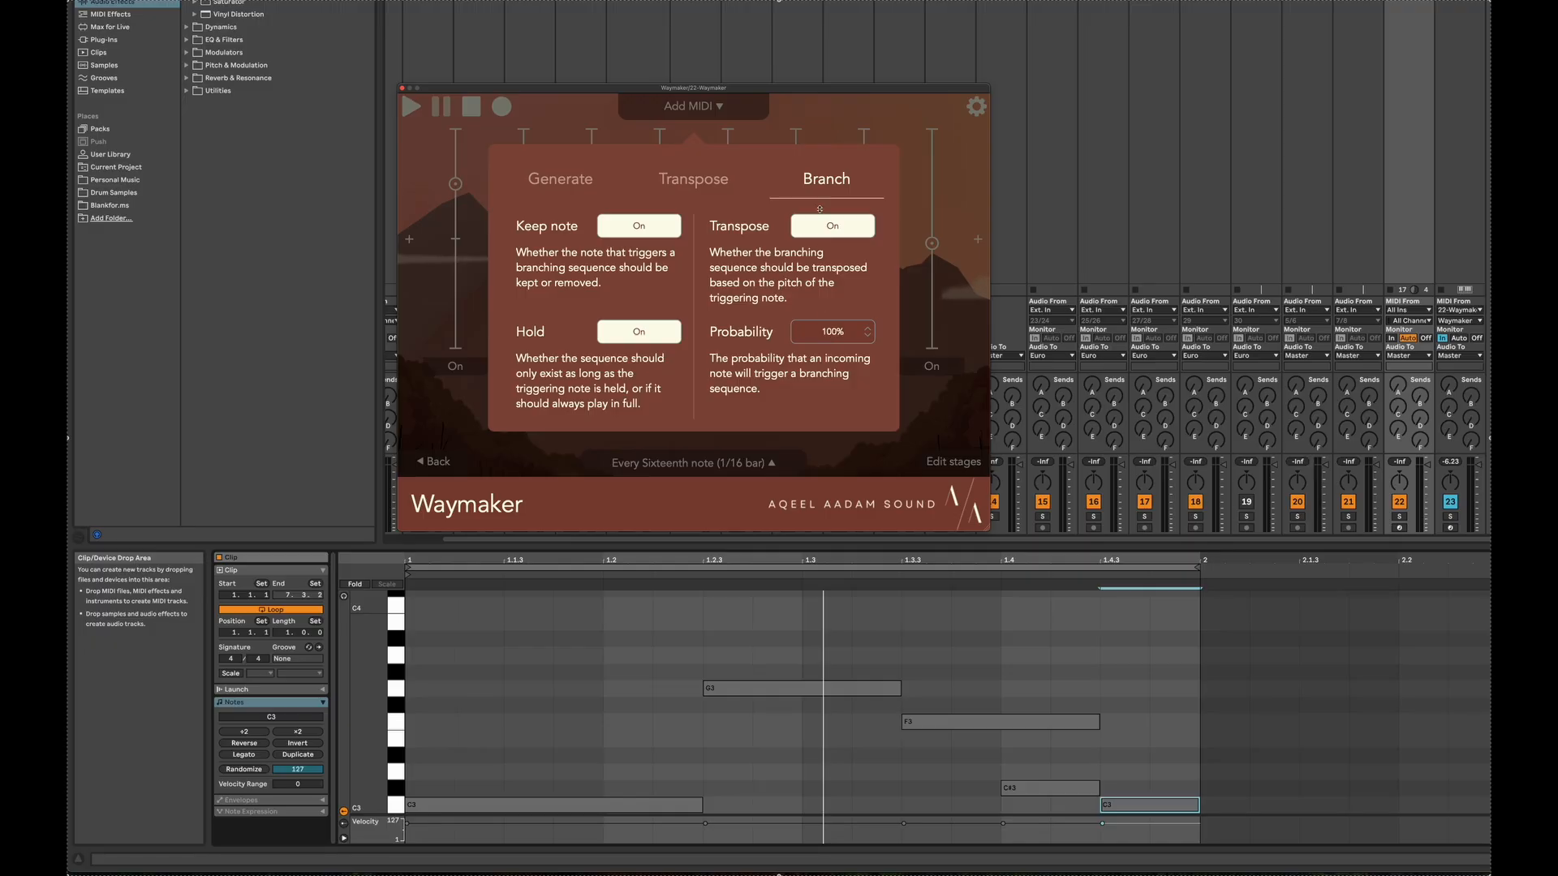
pyautogui.click(853, 124)
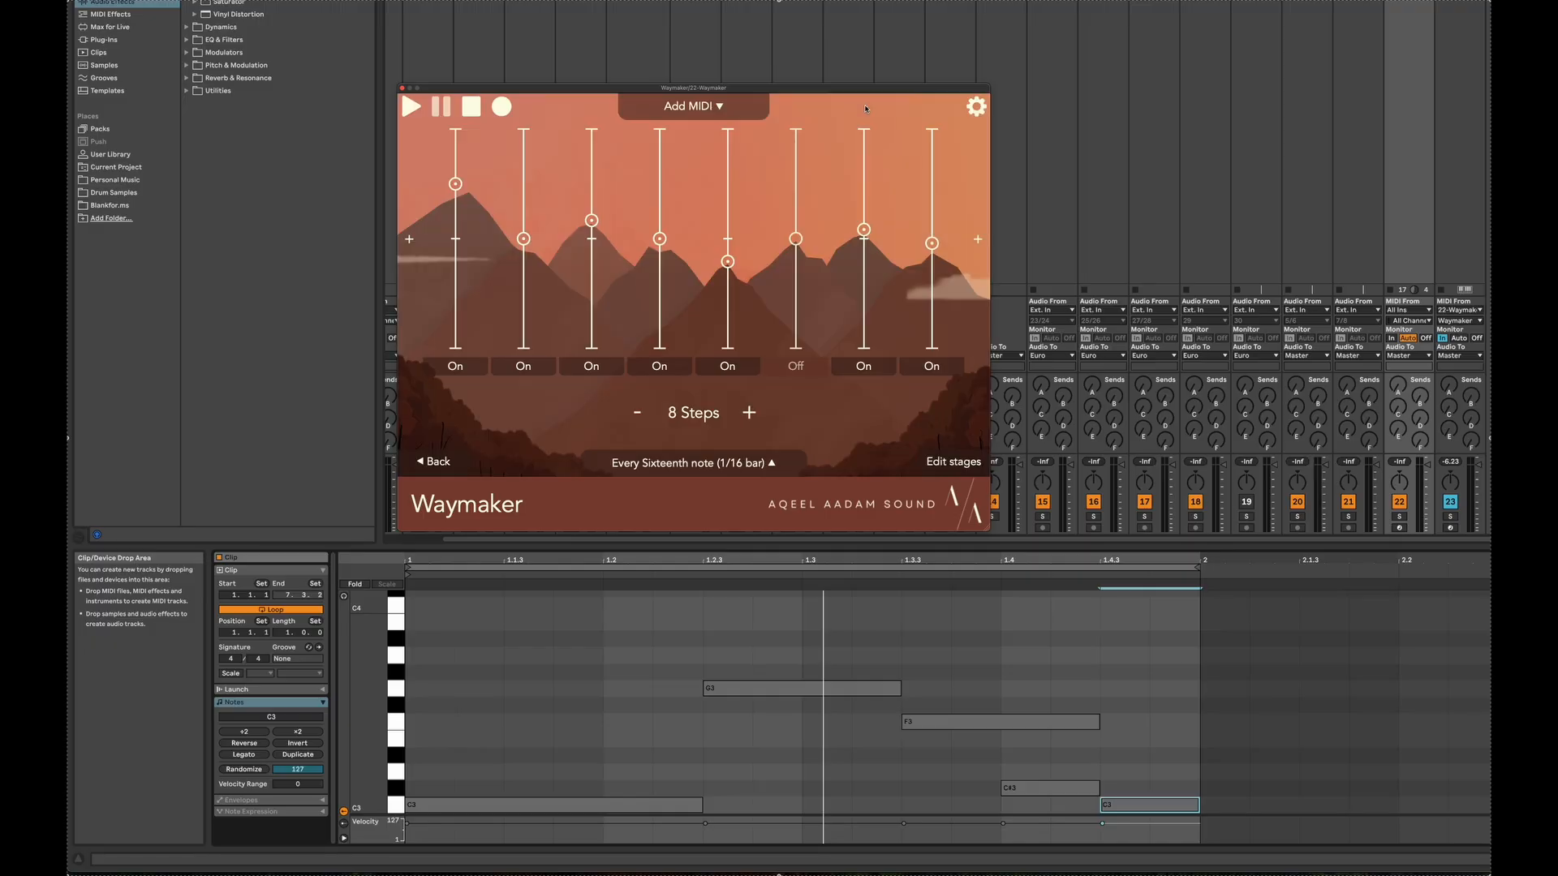